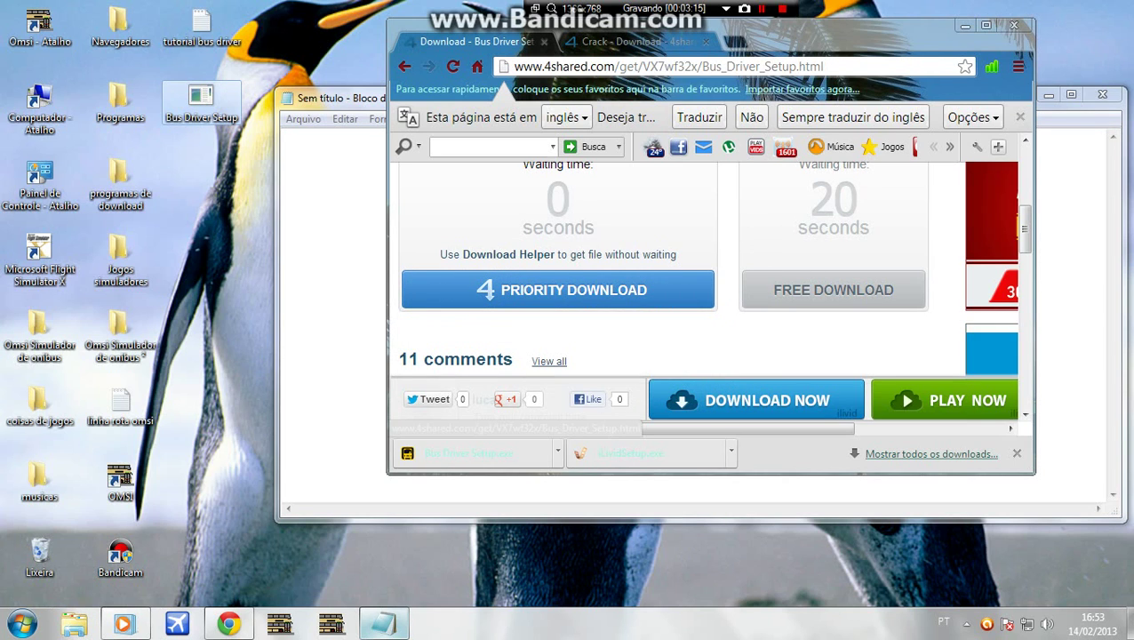
# - Widen the browser window showing the 4shared download pages, and close it once Crack.rar has been downloaded
pyautogui.moveTo(1035, 97); pyautogui.dragTo(1133, 97)
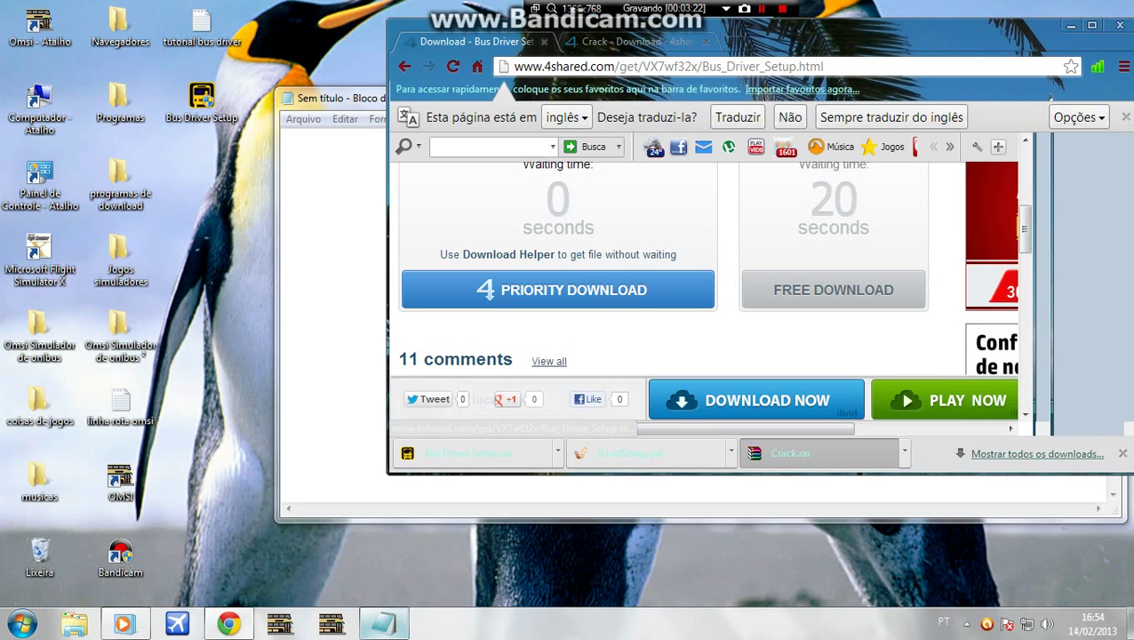
pyautogui.click(202, 103)
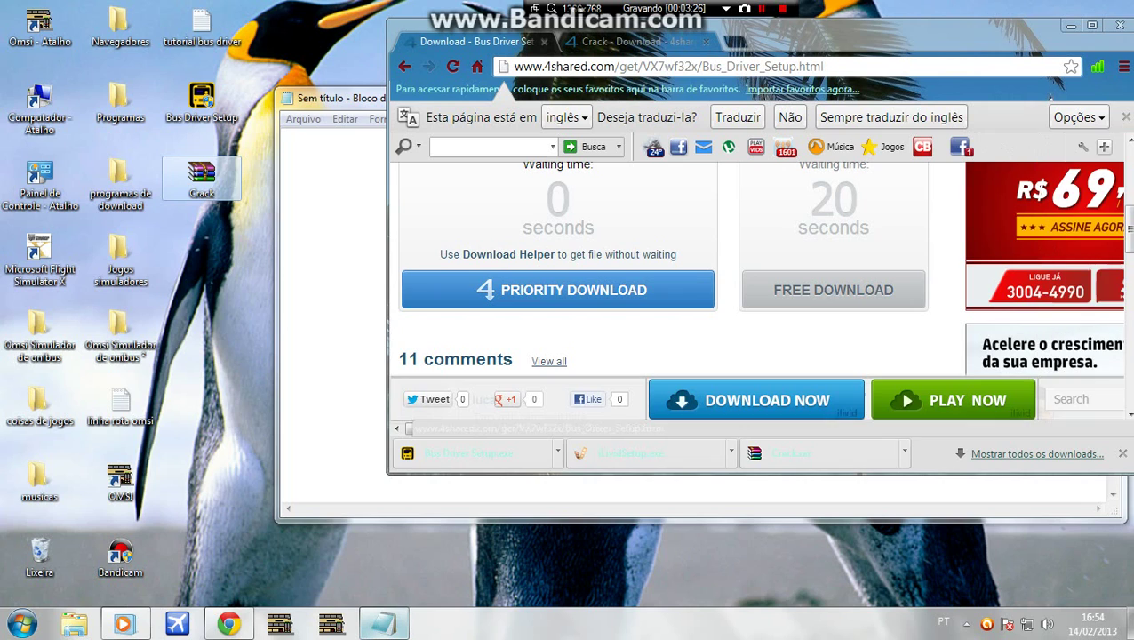
pyautogui.click(1120, 26)
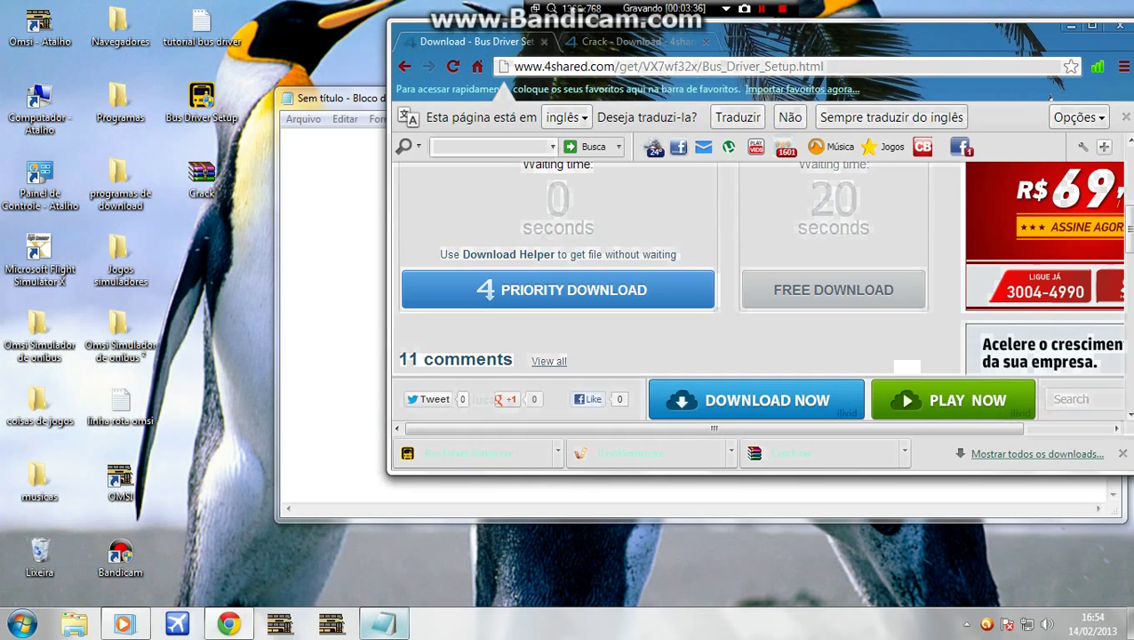
pyautogui.click(1120, 27)
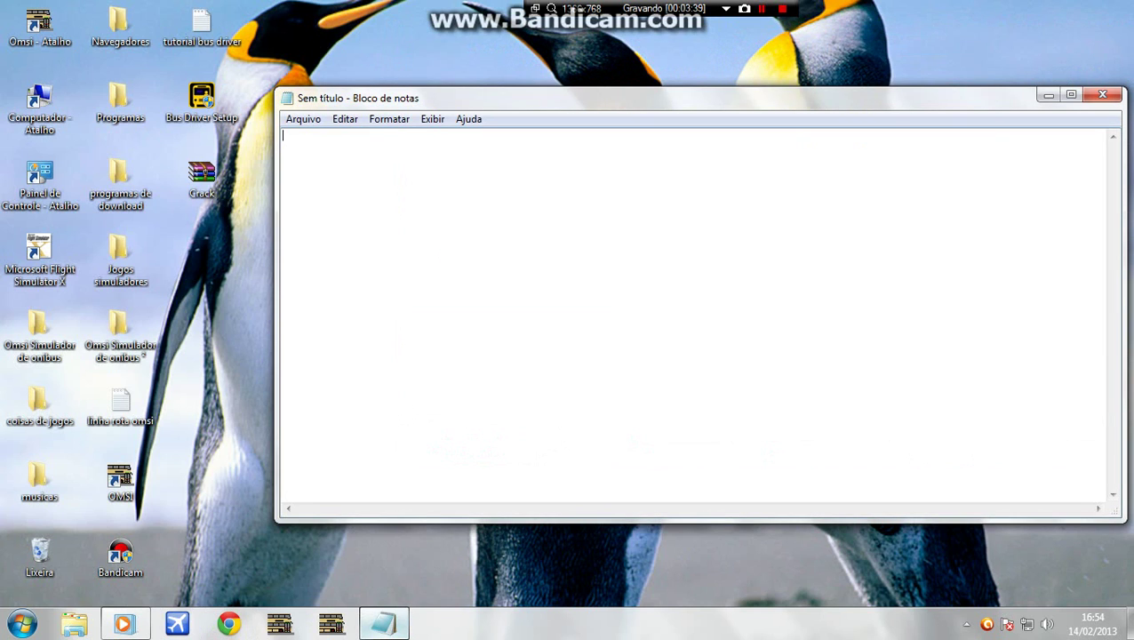
# - Write "pronto agora instale!!" in the empty Notepad document, then clear the text
pyautogui.write('pronto agora instale!!')
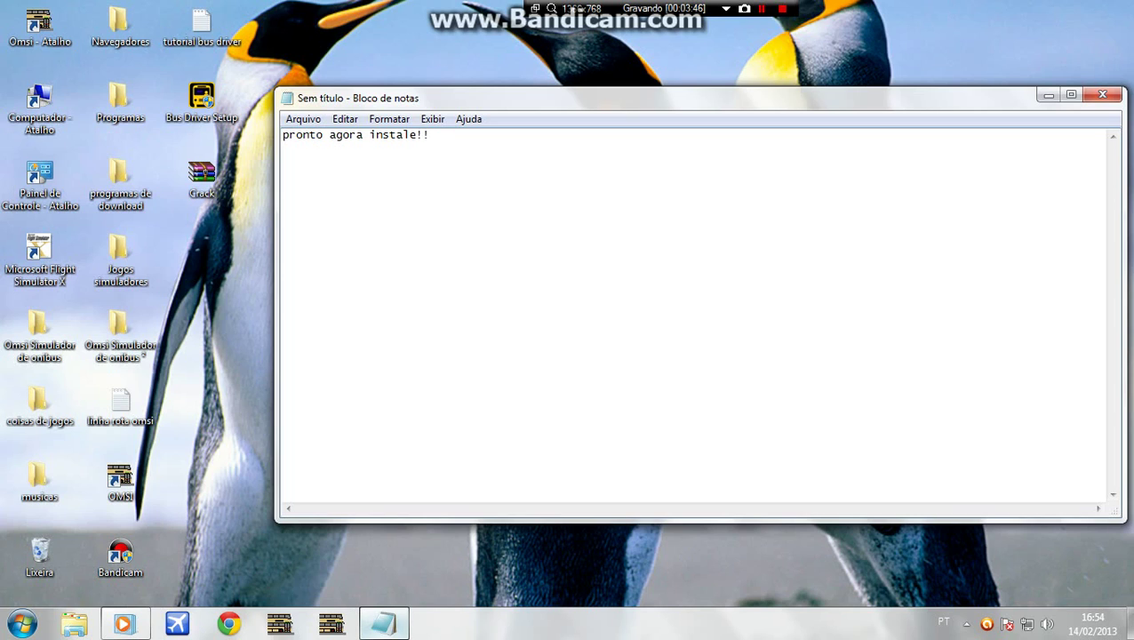
pyautogui.hotkey('ctrl', 'a')
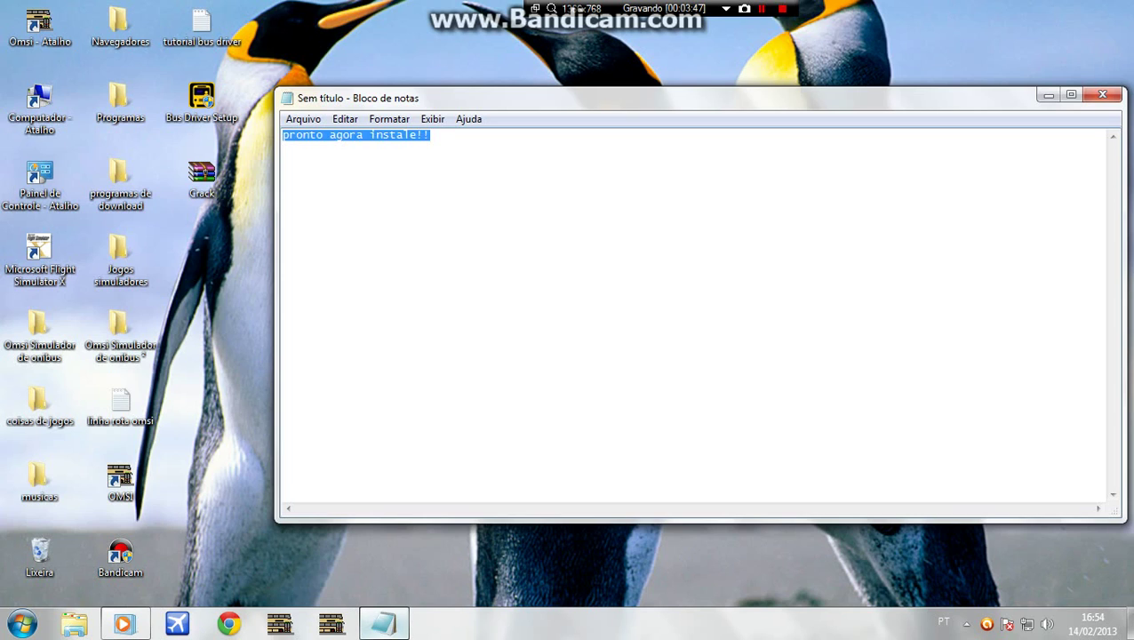
pyautogui.press('BackSpace')
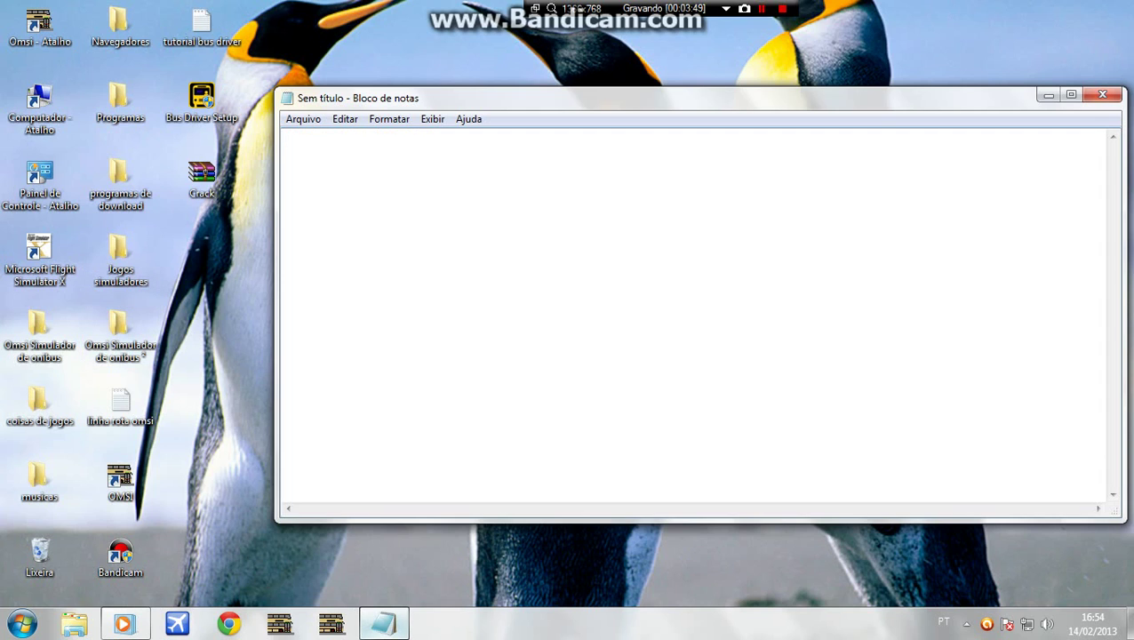
# - Run Bus Driver Setup from the desktop, accept the license agreement and start installing into C:\Program Files\Bus Driver
pyautogui.click(202, 100)
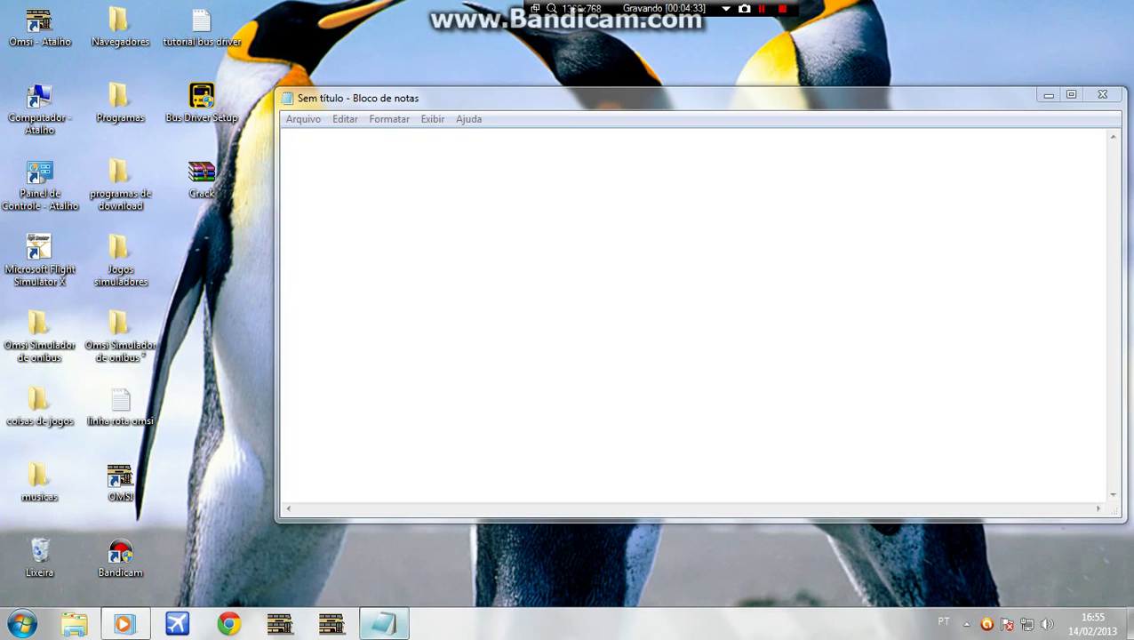
pyautogui.click(284, 136)
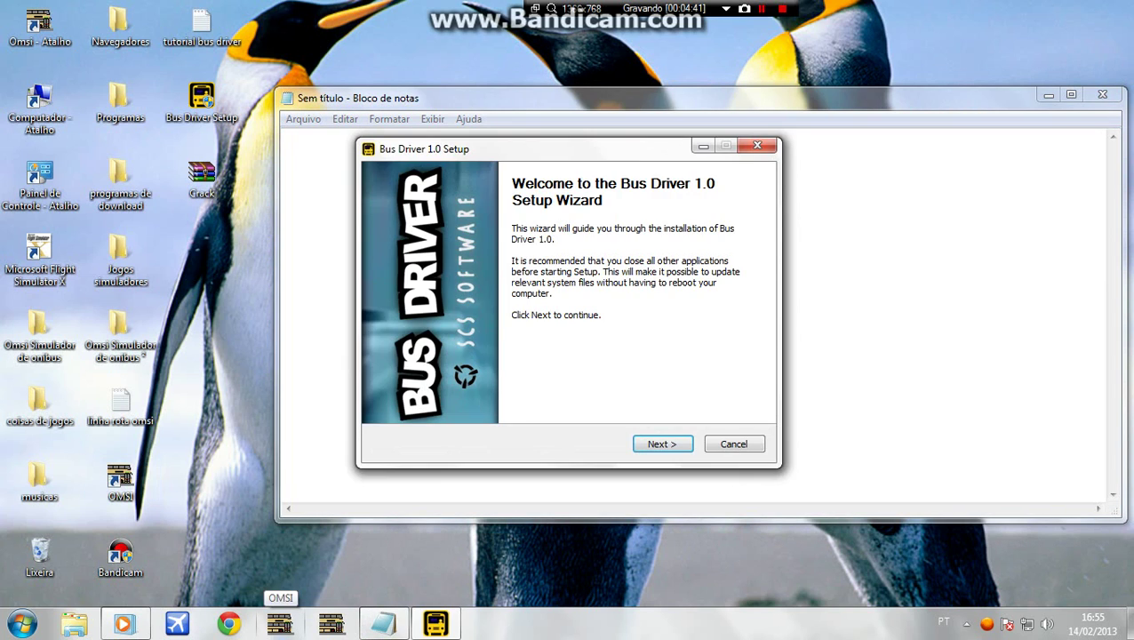
pyautogui.press('Return')
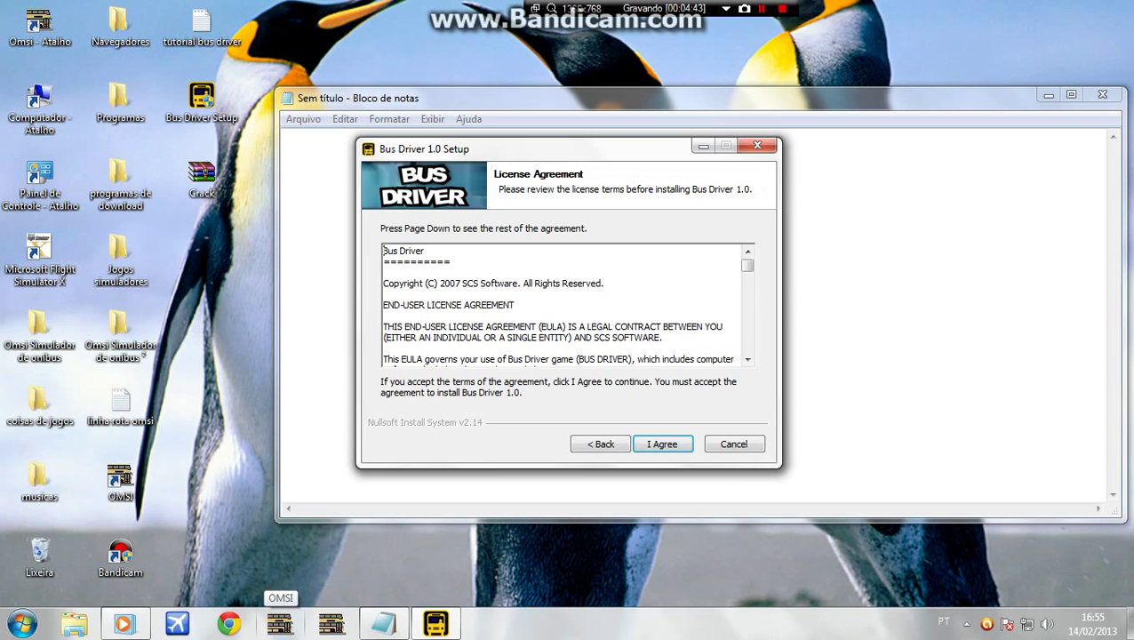
pyautogui.press('Return')
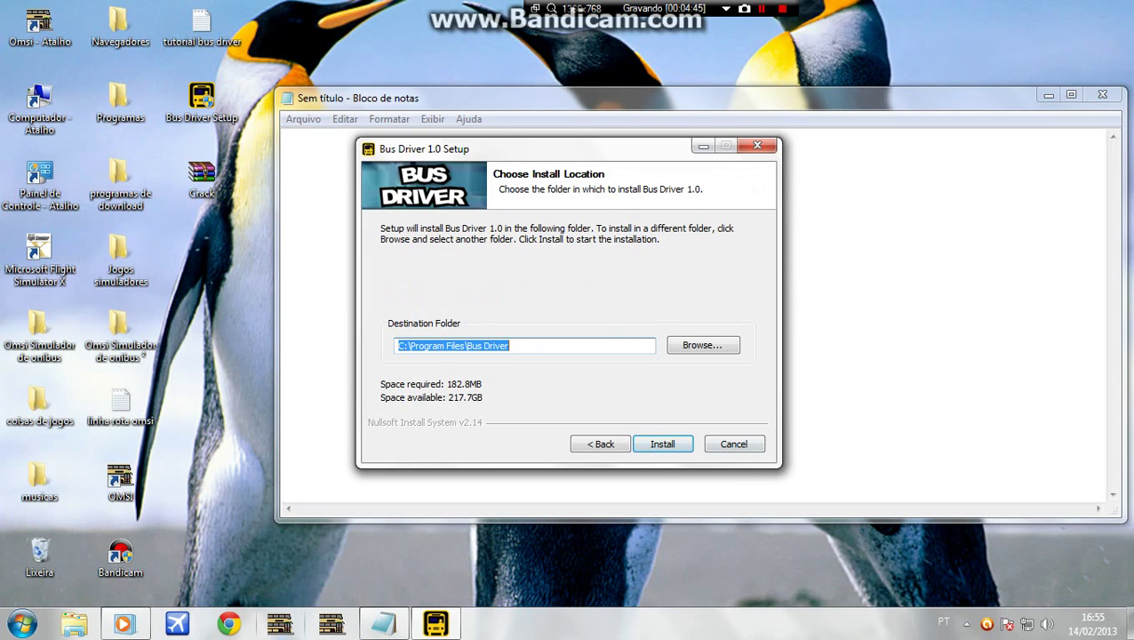
pyautogui.press('Return')
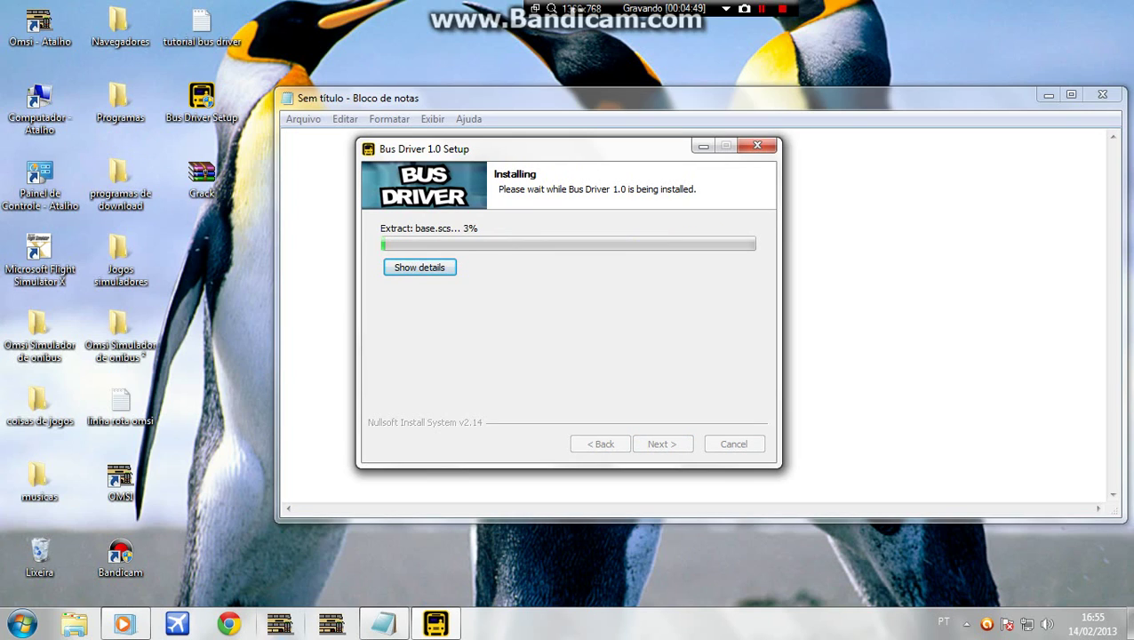
# - Switch to Notepad and write "galera iso demora mt mais ou menos vo da pause"
pyautogui.hotkey('alt', 'Tab')
pyautogui.write('galera iso d')
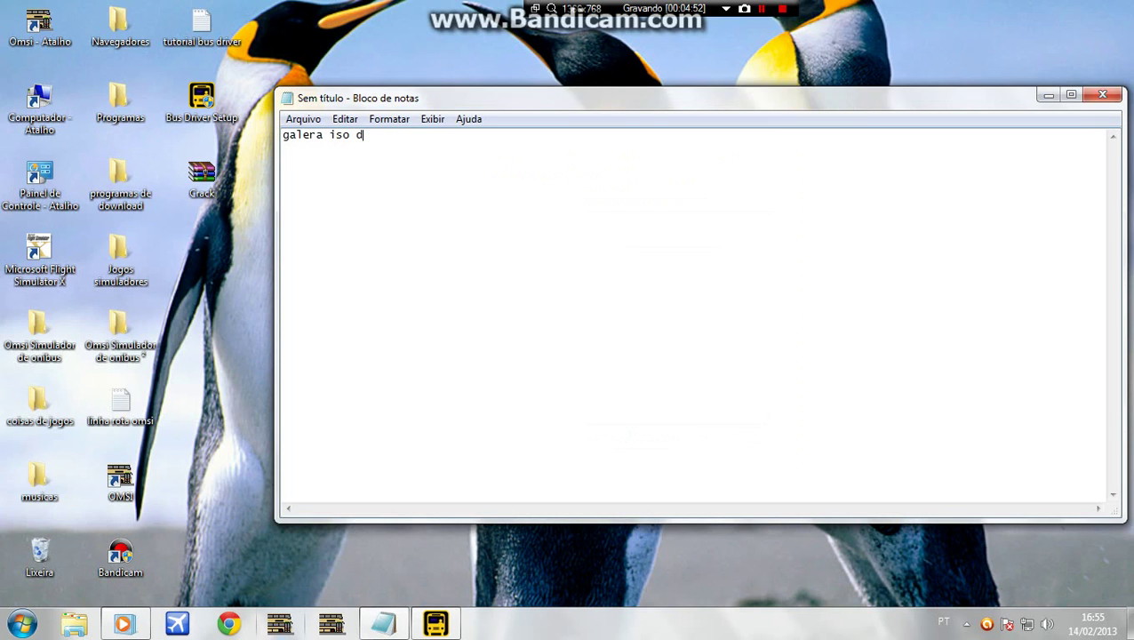
pyautogui.write('emora mt mais ou men')
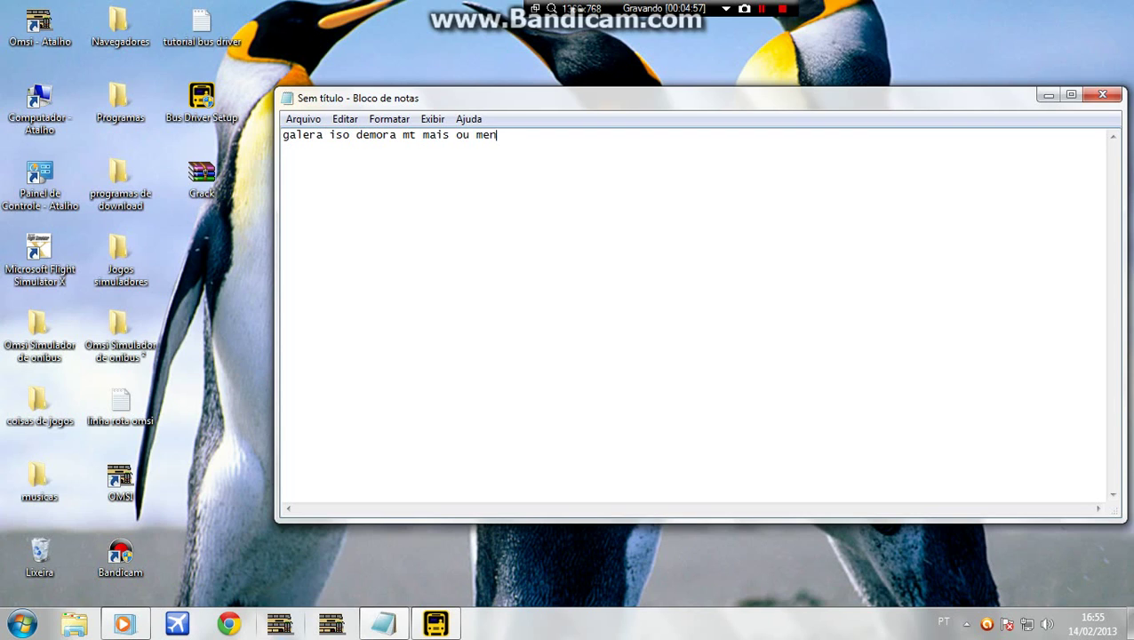
pyautogui.write('os vo da pause')
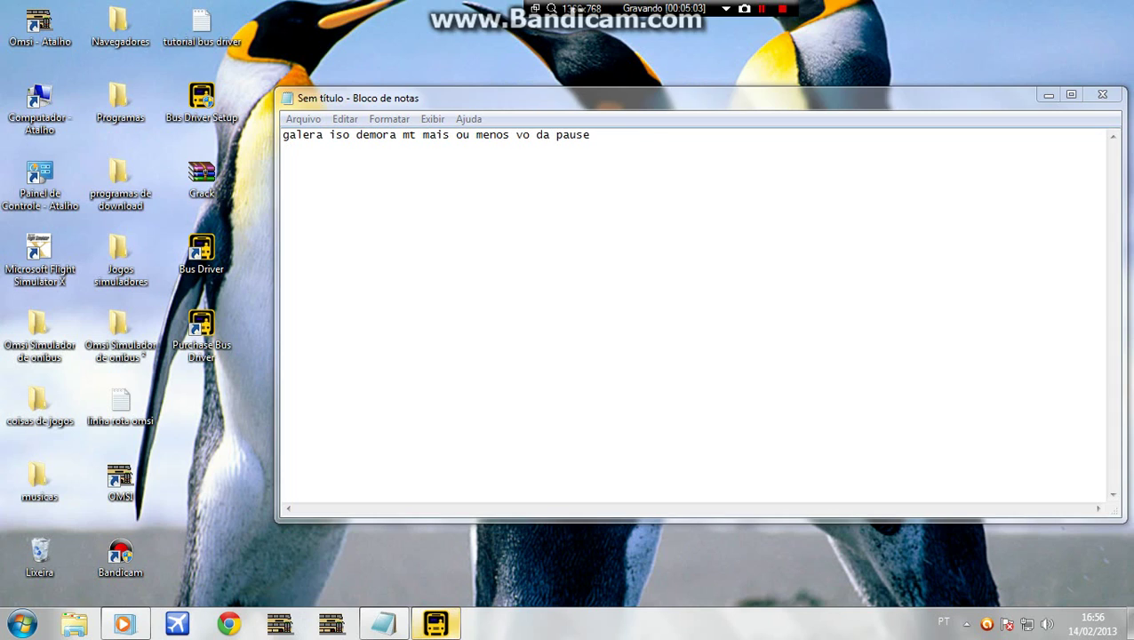
# - Continue the note with "pronto agora que instalo desmarque os 2 negocios"
pyautogui.write('pronto agor')
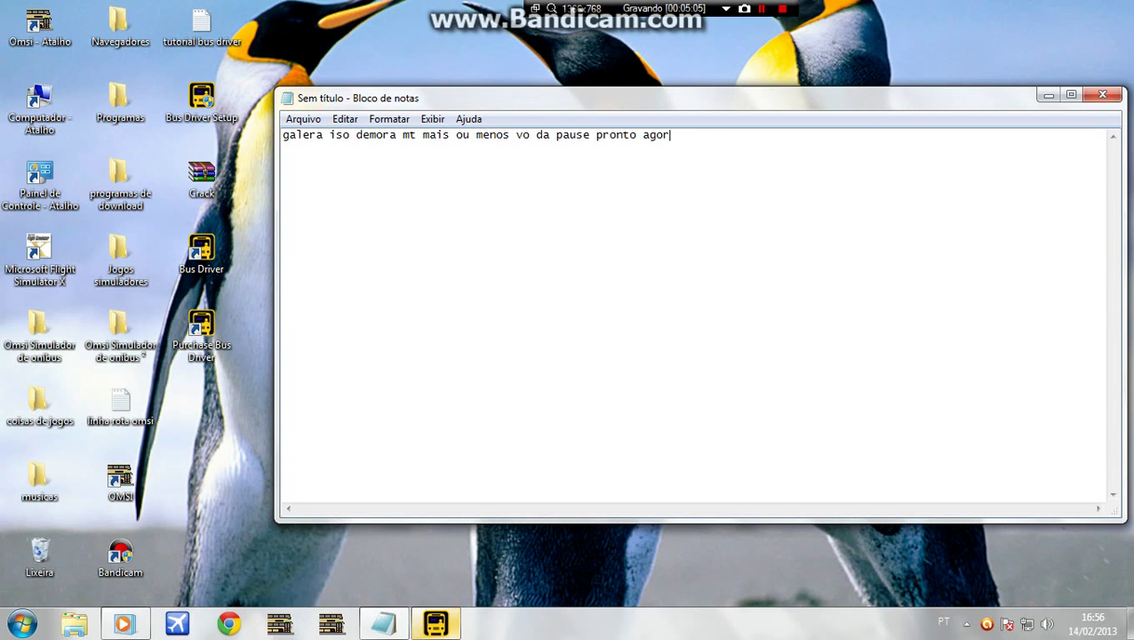
pyautogui.write('a que instalo desmarque os ')
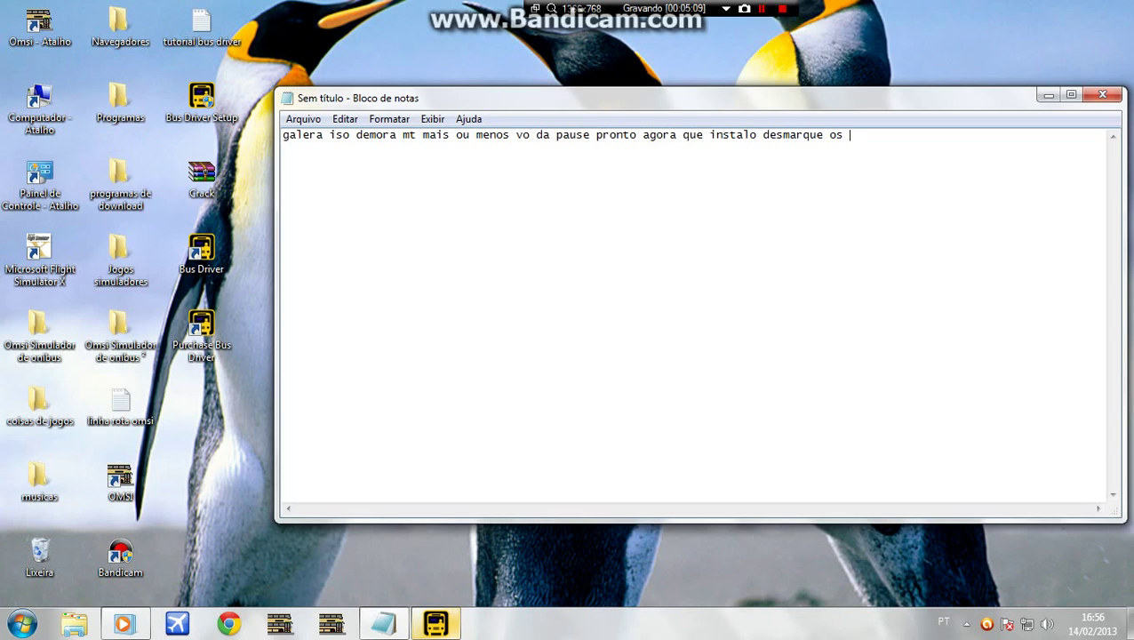
pyautogui.write('2 negocios')
# - Return to the Bus Driver setup wizard and finish it with Run Bus Driver and Open Bus Driver help unchecked
pyautogui.click(436, 624)
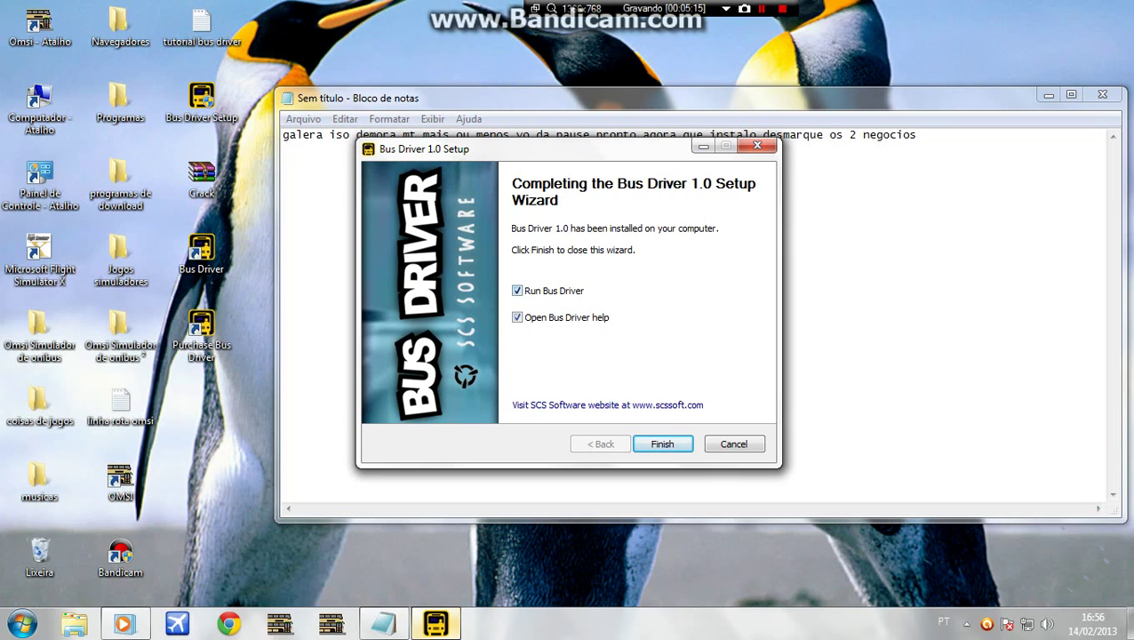
pyautogui.click(517, 291)
pyautogui.click(517, 317)
pyautogui.click(663, 444)
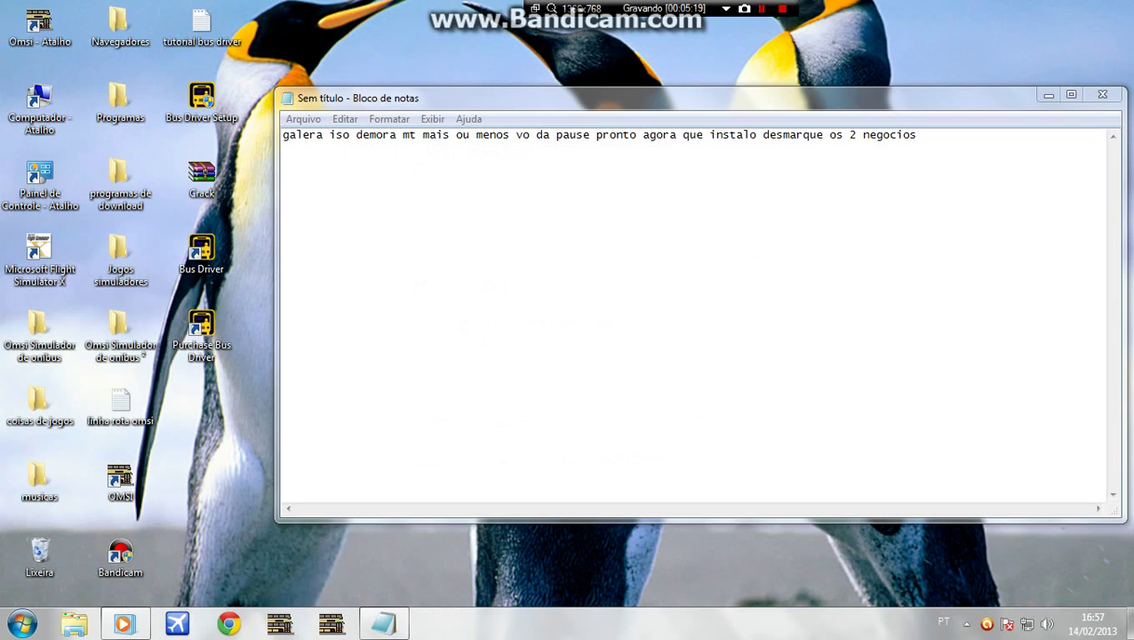
# - Replace the note with "agora vamos instalar o crack!!", then erase it completely
pyautogui.moveTo(918, 135); pyautogui.dragTo(282, 135)
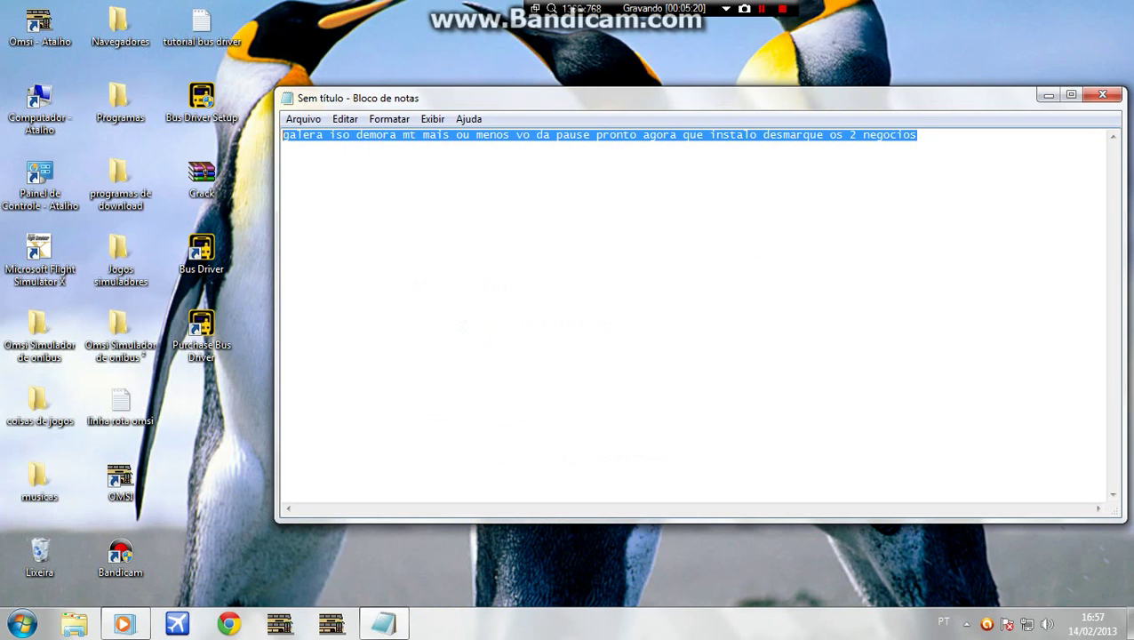
pyautogui.write('agora vamos inst')
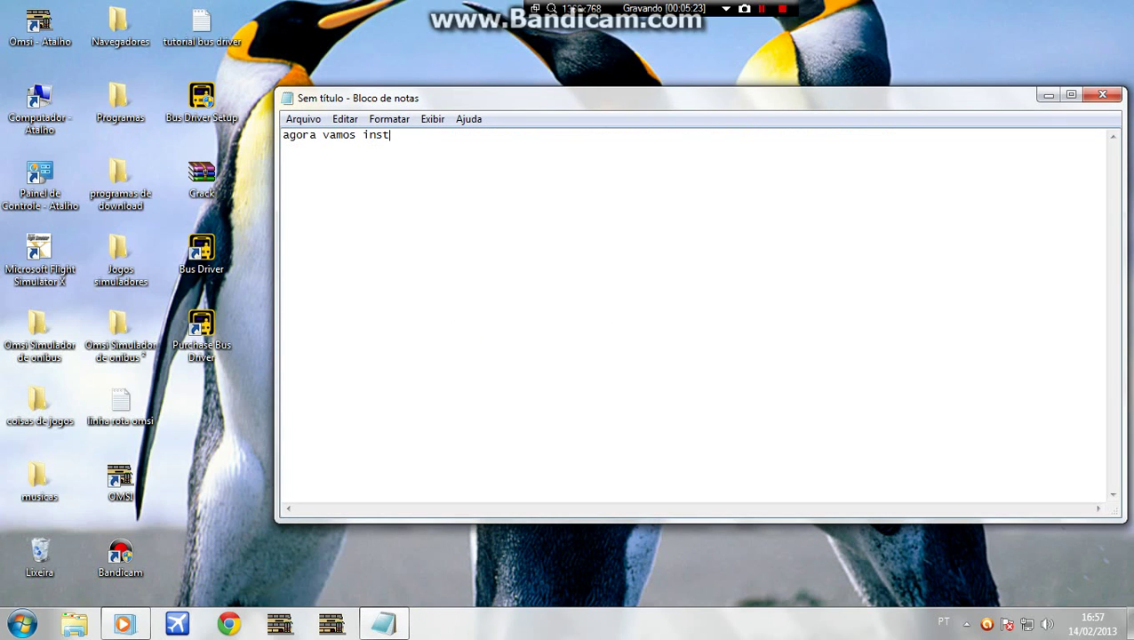
pyautogui.write('alar o crack!!')
pyautogui.press('BackSpace')
pyautogui.press('BackSpace')
pyautogui.press('BackSpace')
pyautogui.press('BackSpace')
pyautogui.press('BackSpace')
pyautogui.press('BackSpace')
pyautogui.press('BackSpace')
pyautogui.press('BackSpace')
pyautogui.press('BackSpace')
pyautogui.press('BackSpace')
pyautogui.press('BackSpace')
pyautogui.press('BackSpace')
pyautogui.press('BackSpace')
pyautogui.press('BackSpace')
pyautogui.press('BackSpace')
pyautogui.press('BackSpace')
pyautogui.press('BackSpace')
pyautogui.press('BackSpace')
pyautogui.press('BackSpace')
pyautogui.press('BackSpace')
pyautogui.press('BackSpace')
pyautogui.press('BackSpace')
pyautogui.press('BackSpace')
pyautogui.press('BackSpace')
pyautogui.press('BackSpace')
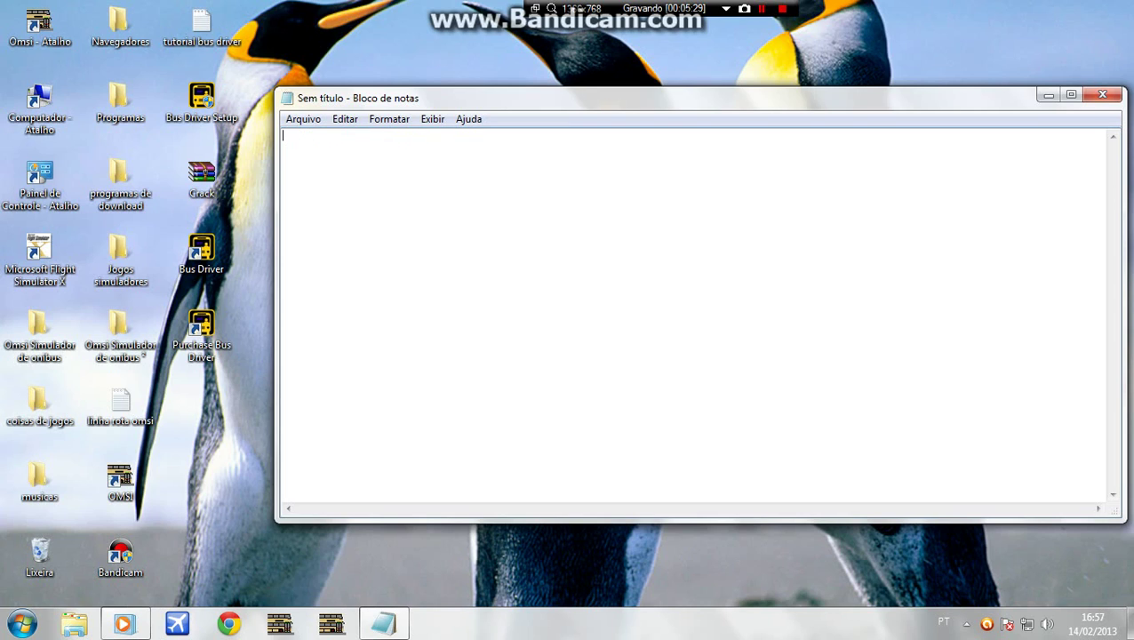
# - Open the Crack archive from the desktop in WinRAR and go into its Crack folder
pyautogui.doubleClick(201, 177)
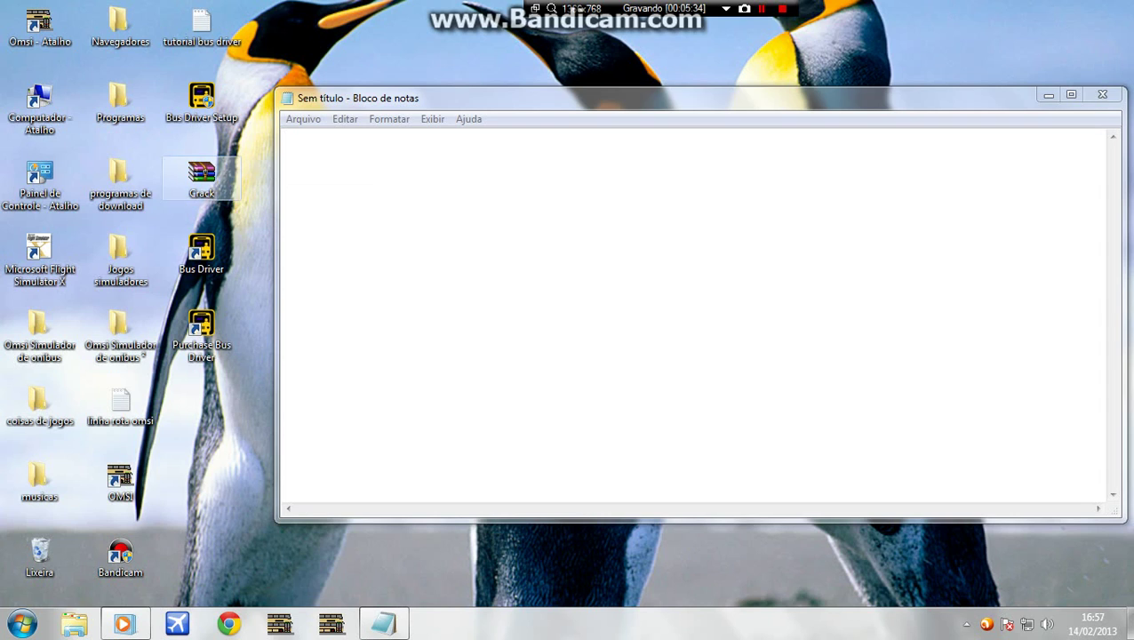
pyautogui.click(201, 254)
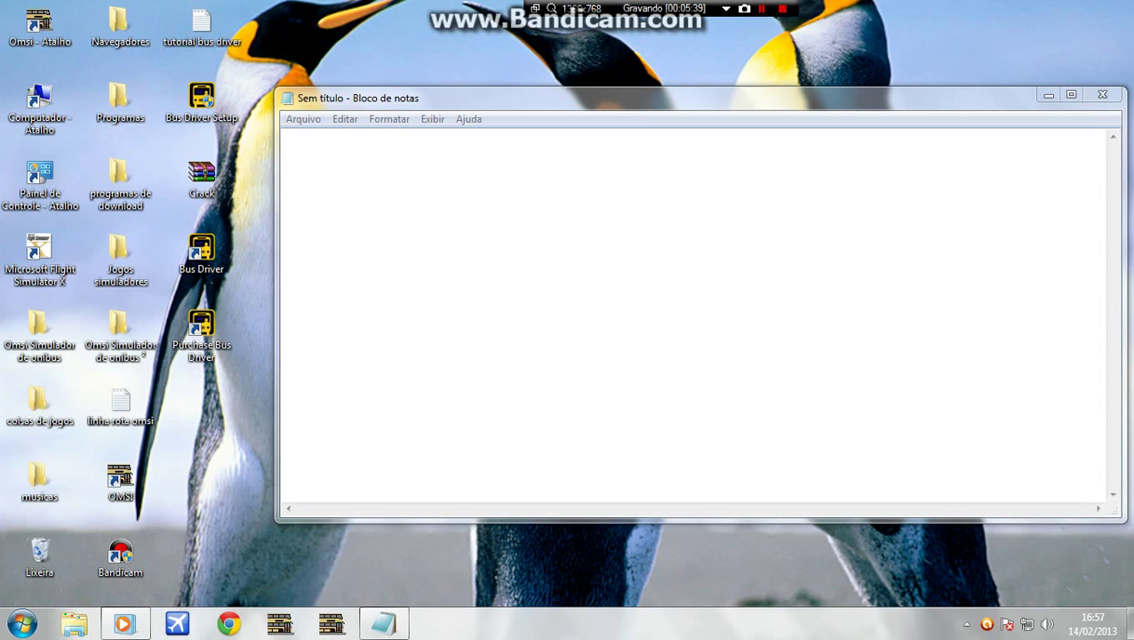
pyautogui.doubleClick(201, 173)
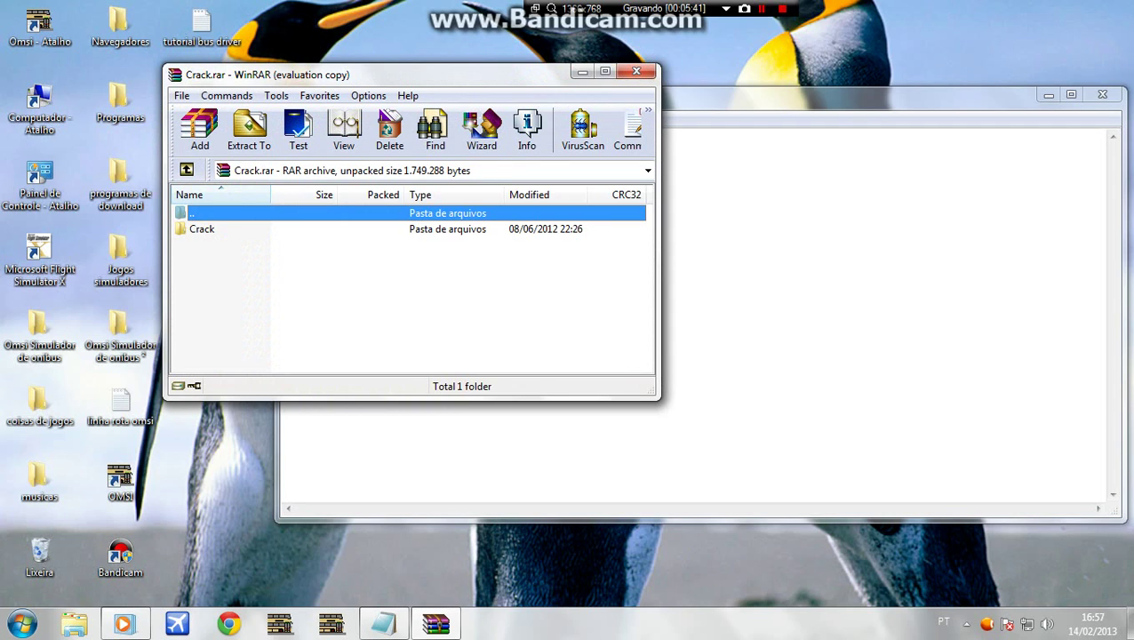
pyautogui.doubleClick(202, 229)
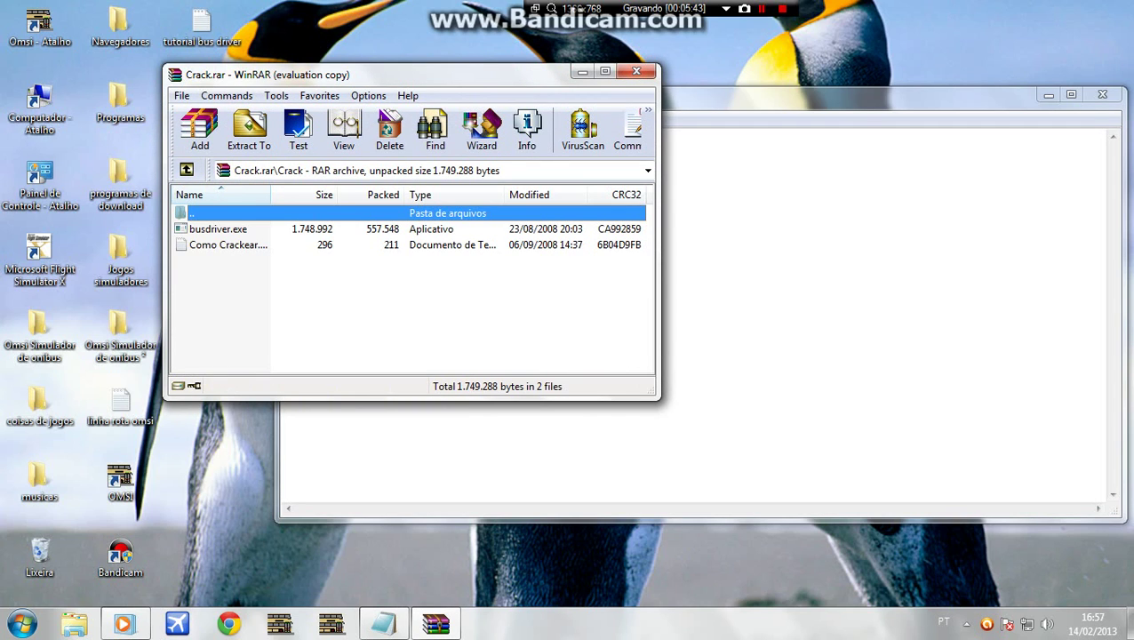
# - Write "copie o de cima!" in the Notepad document
pyautogui.click(764, 231)
pyautogui.write('c')
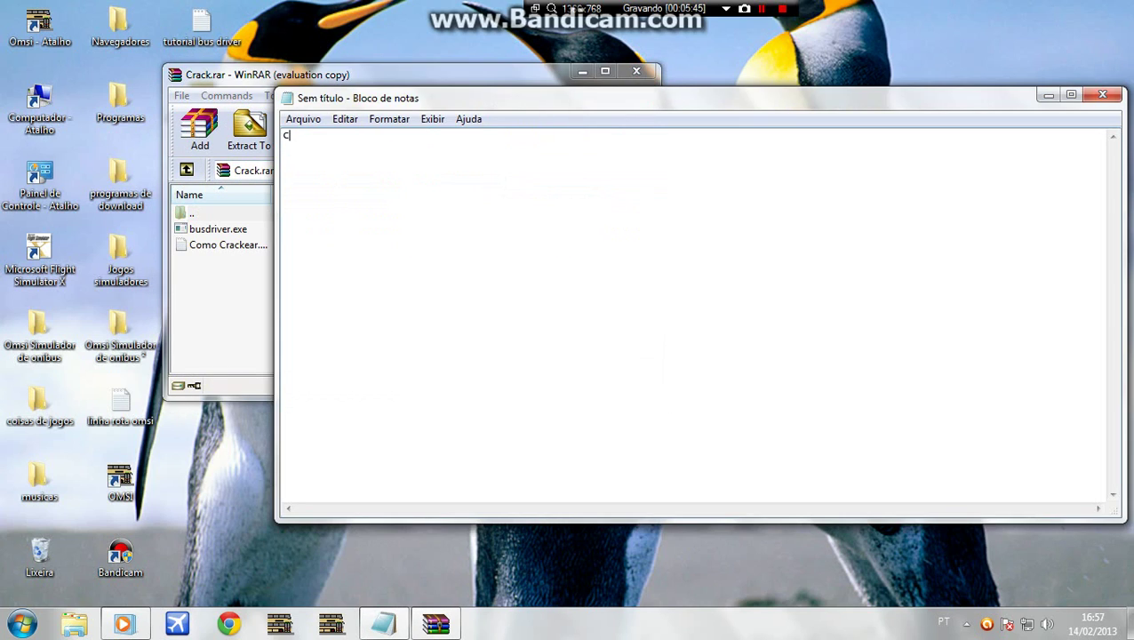
pyautogui.write('opie o de cima!')
# - Switch back to WinRAR and select busdriver.exe in the Crack folder
pyautogui.hotkey('alt', 'Tab')
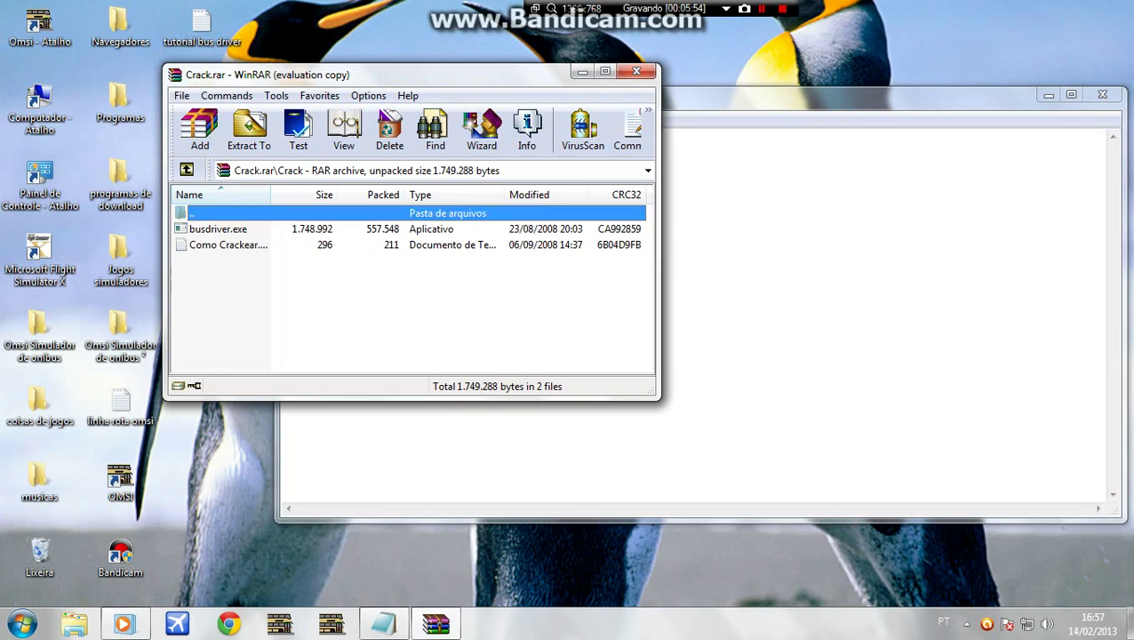
pyautogui.click(218, 229)
pyautogui.rightClick(242, 230)
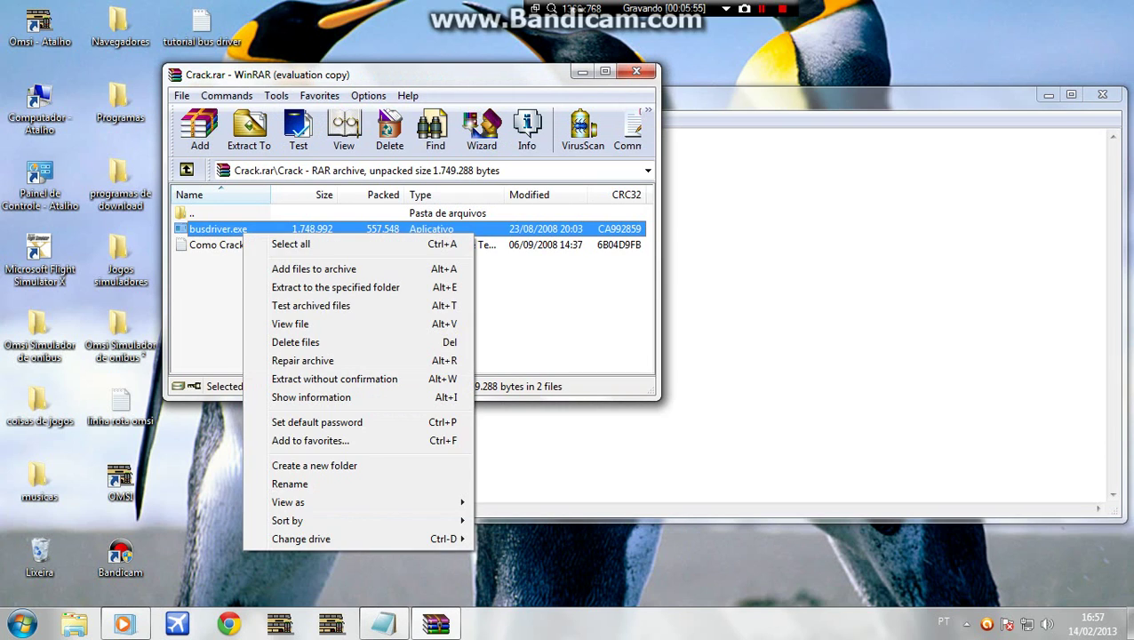
pyautogui.click(533, 311)
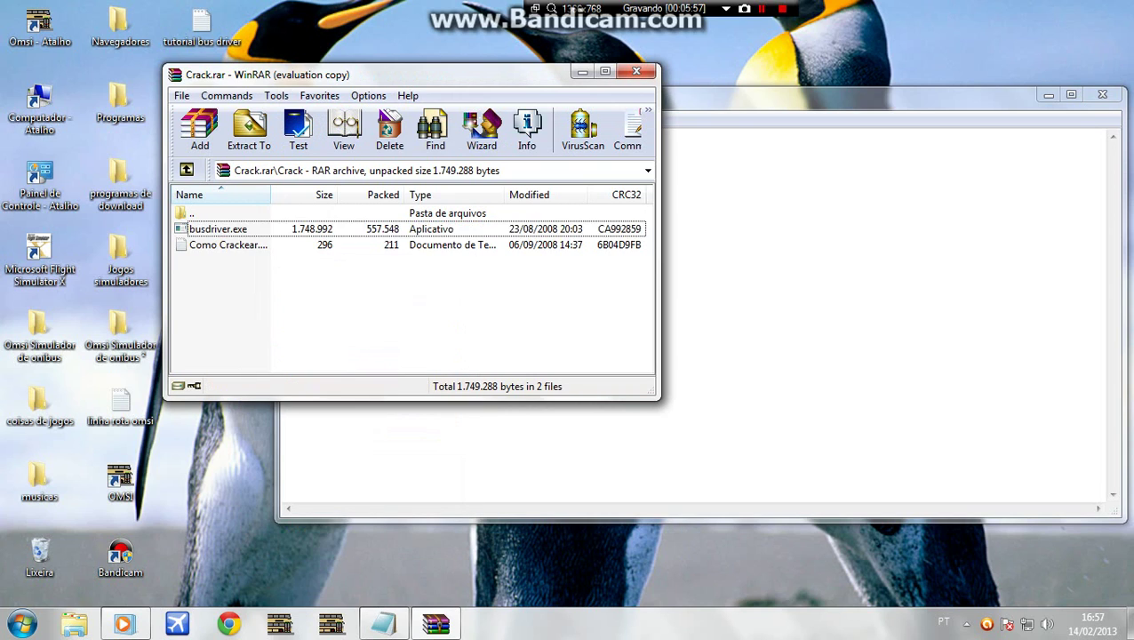
pyautogui.click(217, 229)
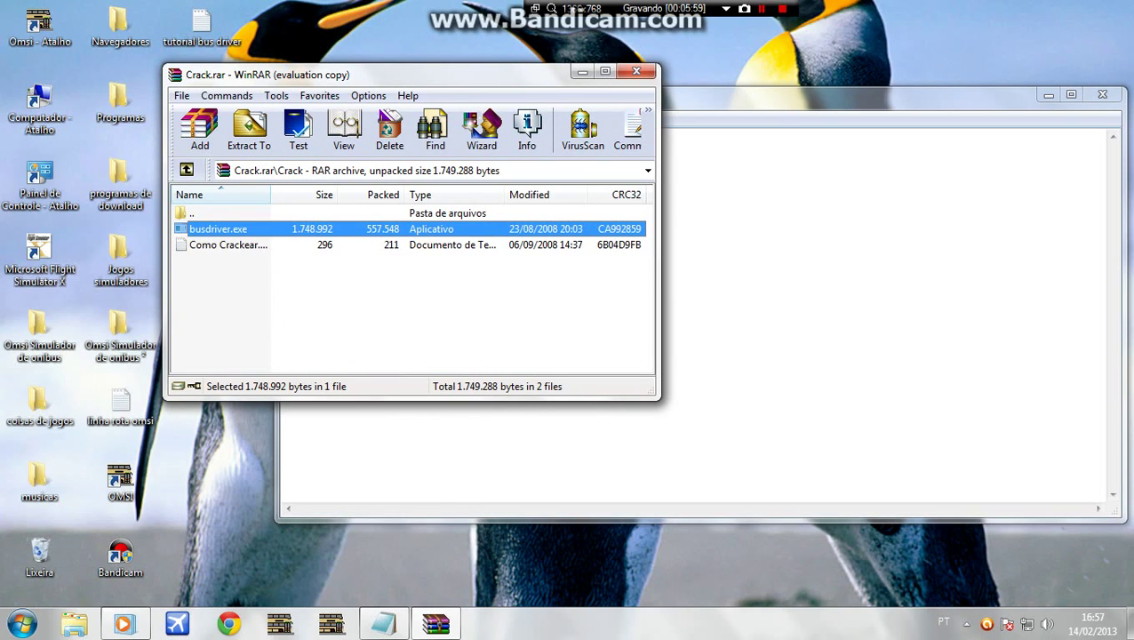
# - Add "ctrl + c" to the Notepad note, then erase all of its text
pyautogui.click(782, 284)
pyautogui.write('ctr')
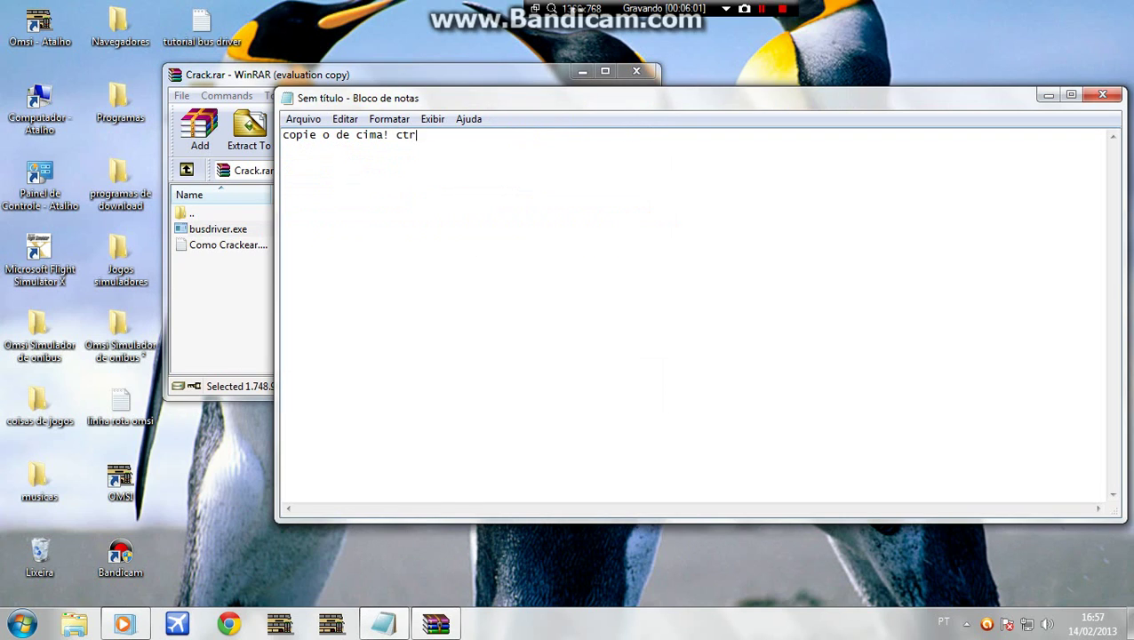
pyautogui.write('l + c')
pyautogui.press('BackSpace')
pyautogui.press('BackSpace')
pyautogui.press('BackSpace')
pyautogui.press('BackSpace')
pyautogui.press('BackSpace')
pyautogui.press('BackSpace')
pyautogui.press('BackSpace')
pyautogui.press('BackSpace')
pyautogui.press('BackSpace')
pyautogui.press('BackSpace')
pyautogui.press('BackSpace')
pyautogui.press('BackSpace')
pyautogui.press('BackSpace')
pyautogui.press('BackSpace')
pyautogui.press('BackSpace')
pyautogui.press('BackSpace')
pyautogui.press('BackSpace')
pyautogui.press('BackSpace')
pyautogui.press('BackSpace')
pyautogui.press('BackSpace')
# - Write "agora depois de copiar va na pasta destino aki olhem" in the Notepad document
pyautogui.write('agora')
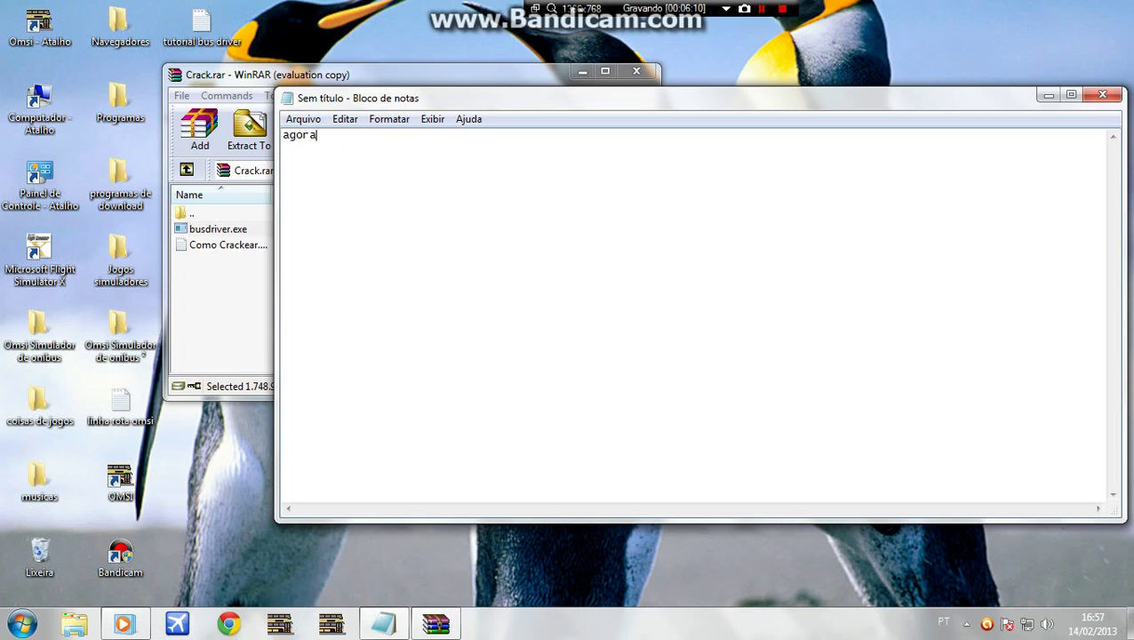
pyautogui.write(' depois de copiar va ')
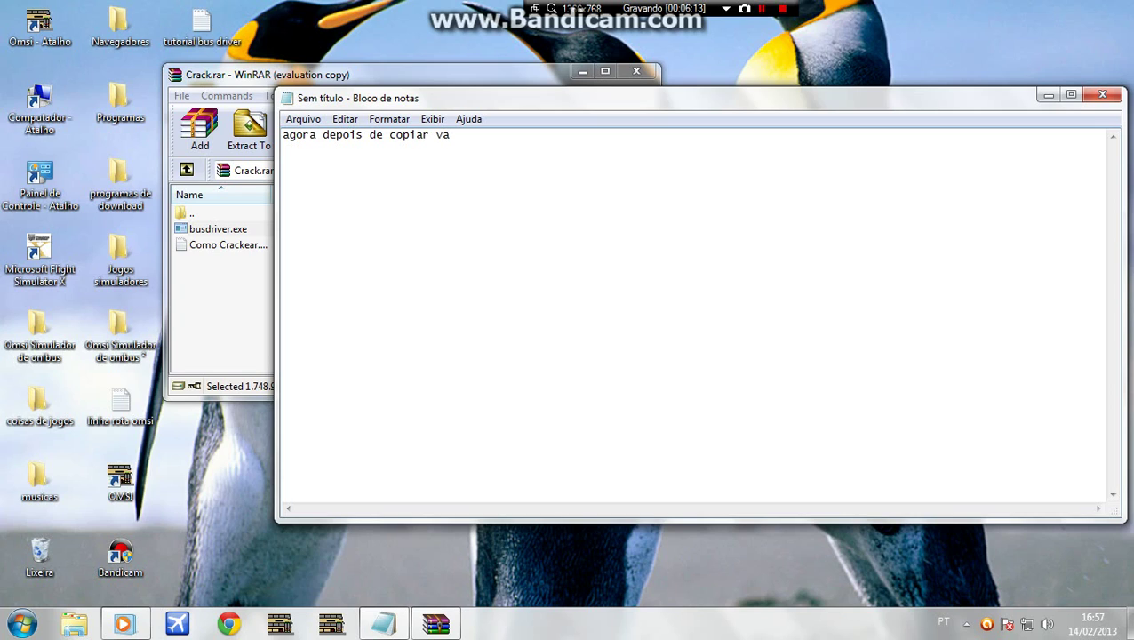
pyautogui.write('na pasta destino aki olhem')
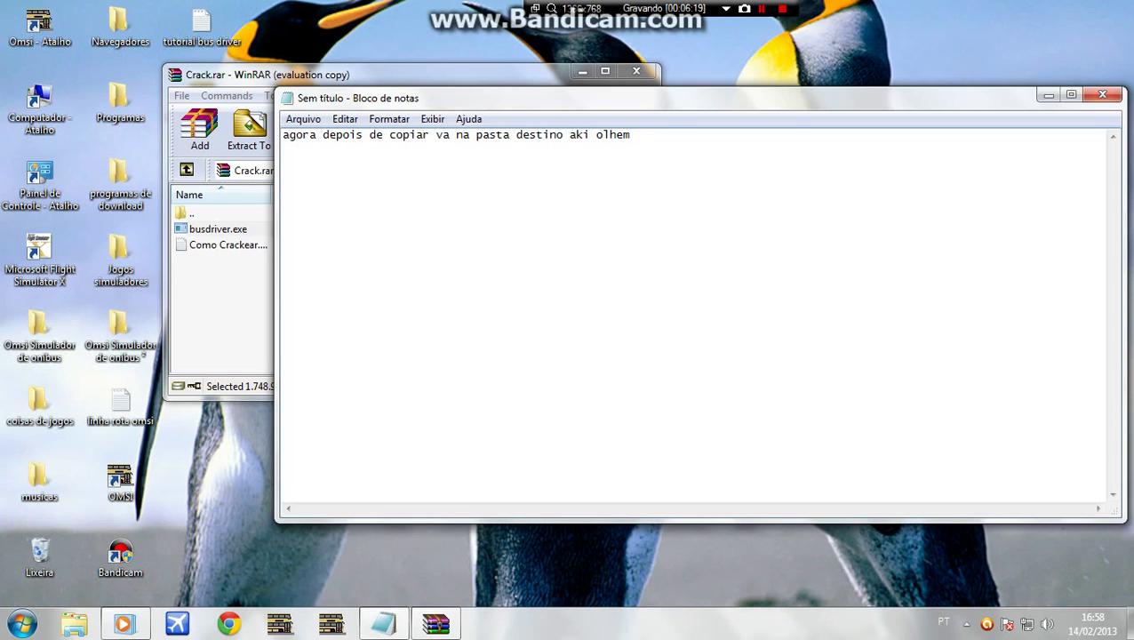
# - Erase the Notepad text and open the file location of the Bus Driver desktop shortcut in a slightly wider window
pyautogui.hotkey('ctrl', 'a')
pyautogui.press('BackSpace')
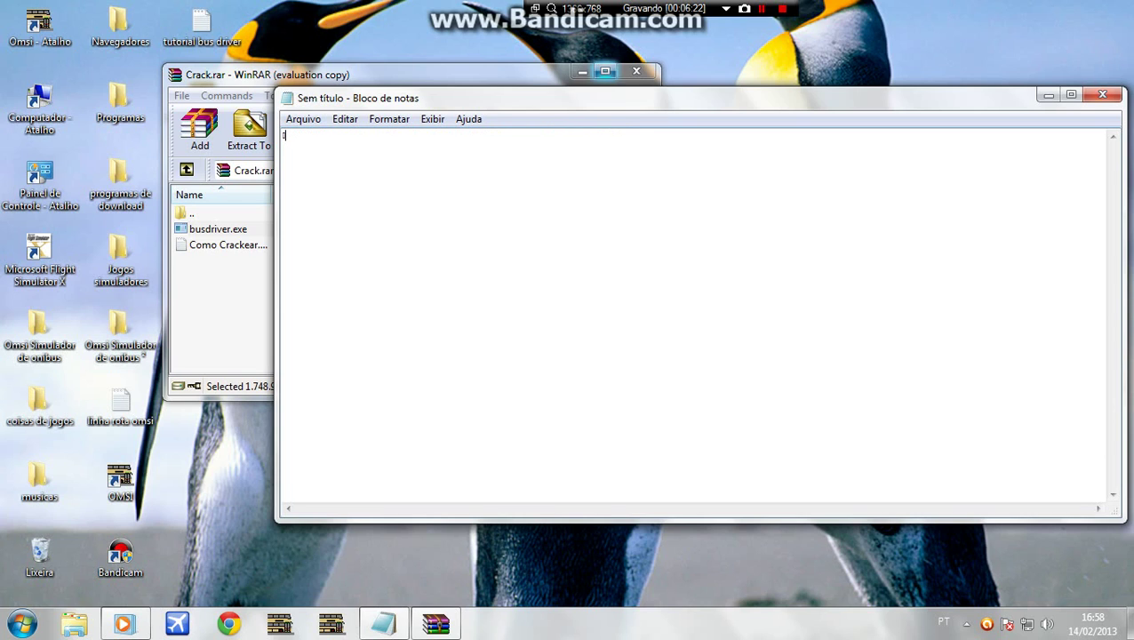
pyautogui.click(582, 71)
pyautogui.click(202, 254)
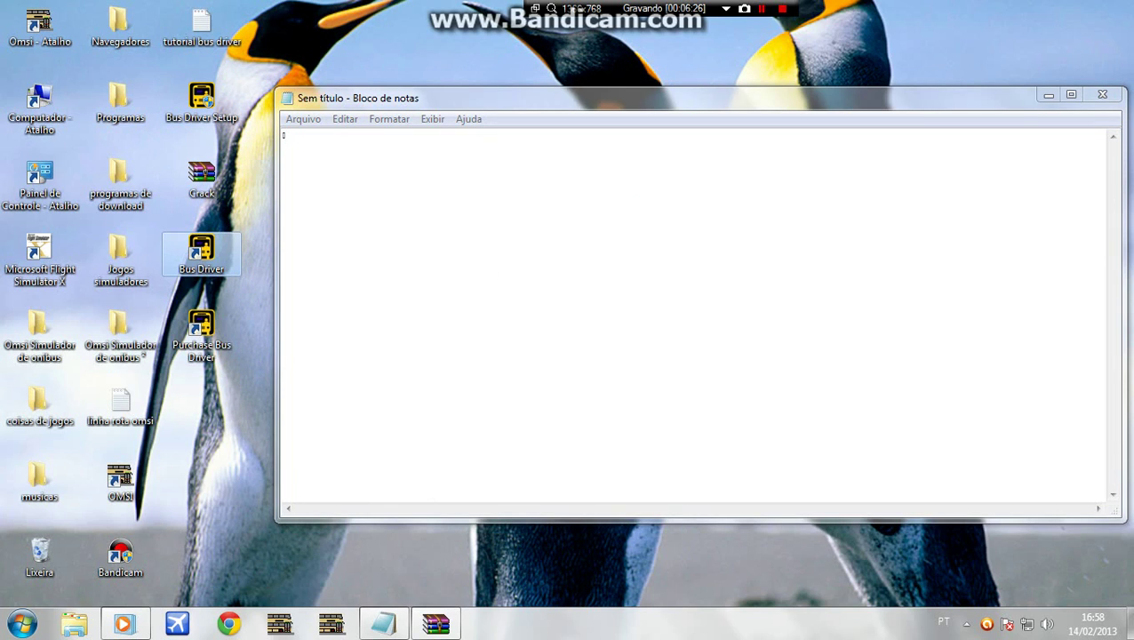
pyautogui.rightClick(202, 254)
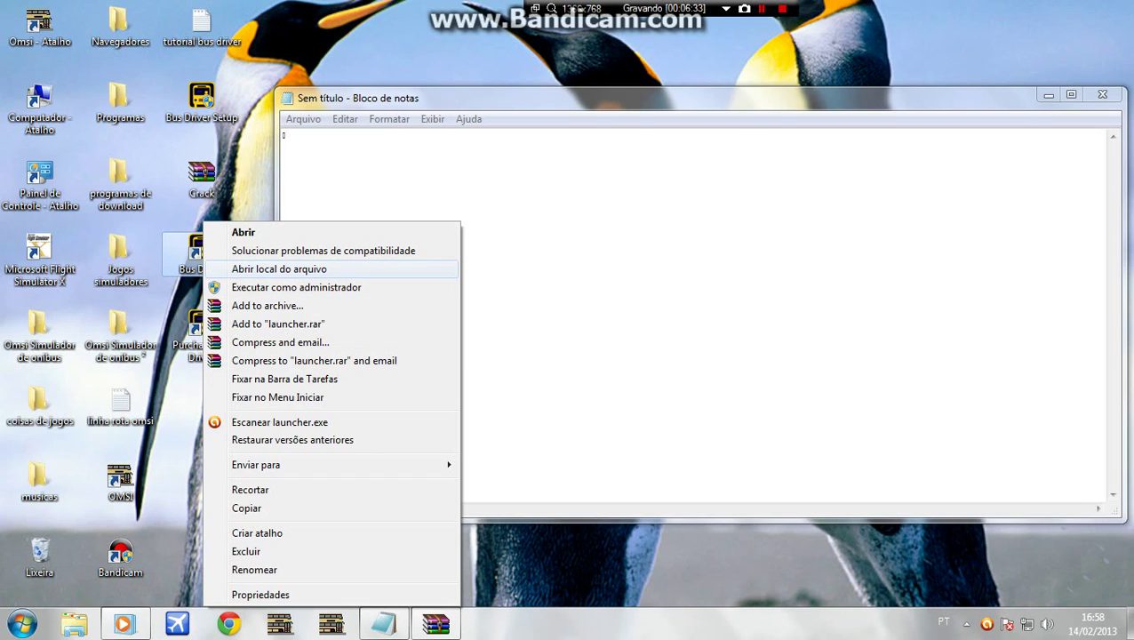
pyautogui.click(279, 269)
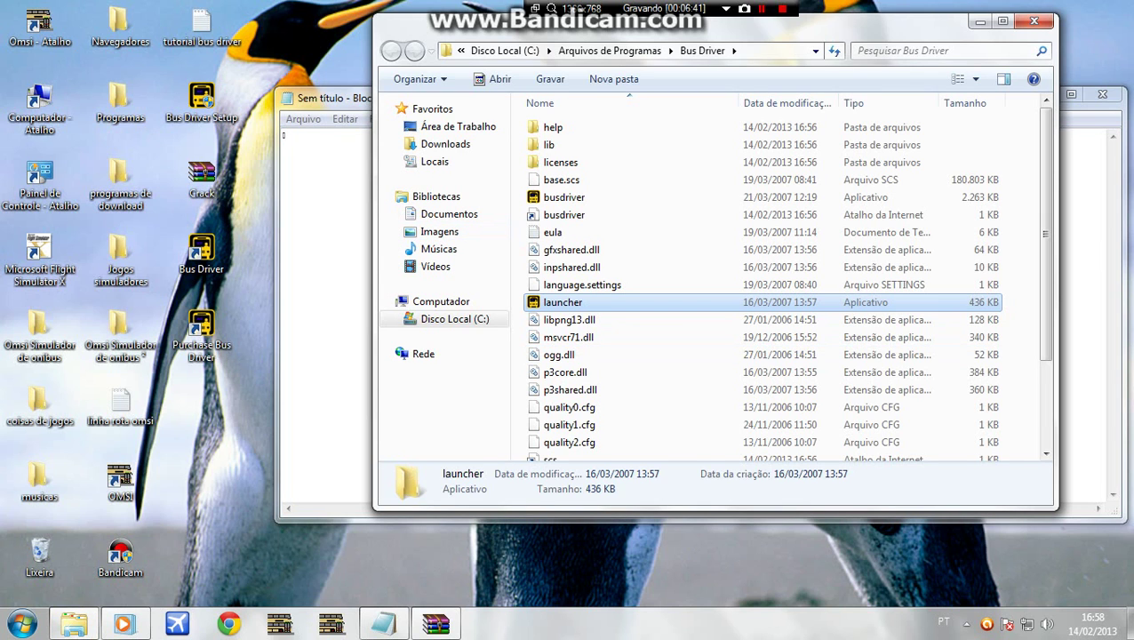
pyautogui.scroll(-3, 760, 284)
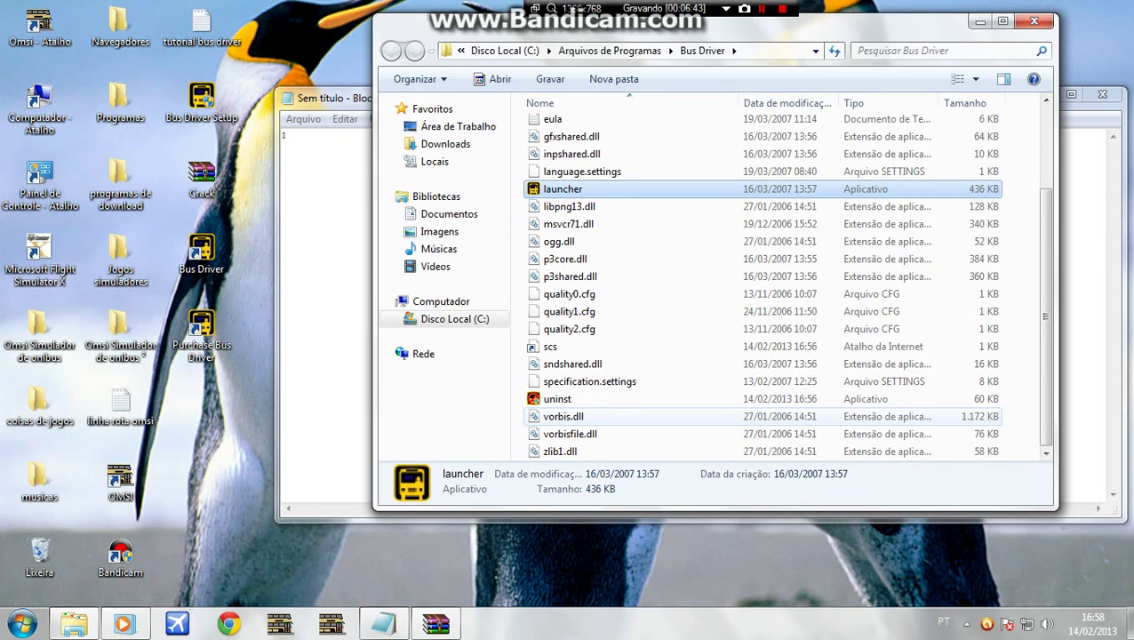
pyautogui.moveTo(1057, 320); pyautogui.dragTo(1121, 320)
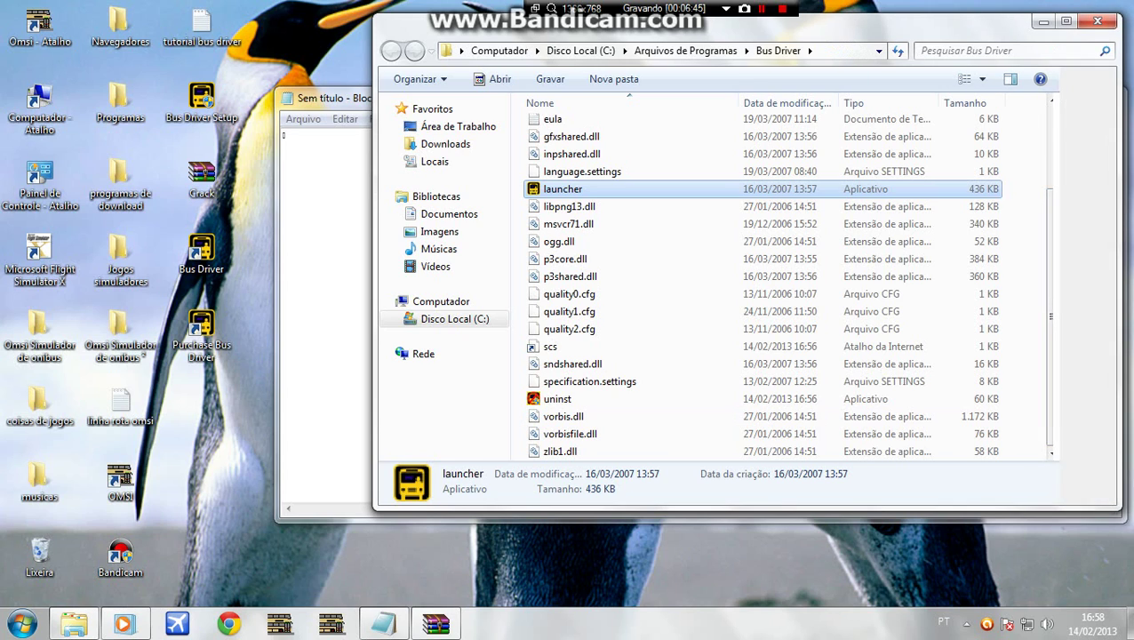
# - Write "agora colem ai!!! ctrl + v" in the Notepad document
pyautogui.hotkey('alt', 'Tab')
pyautogui.write('ago')
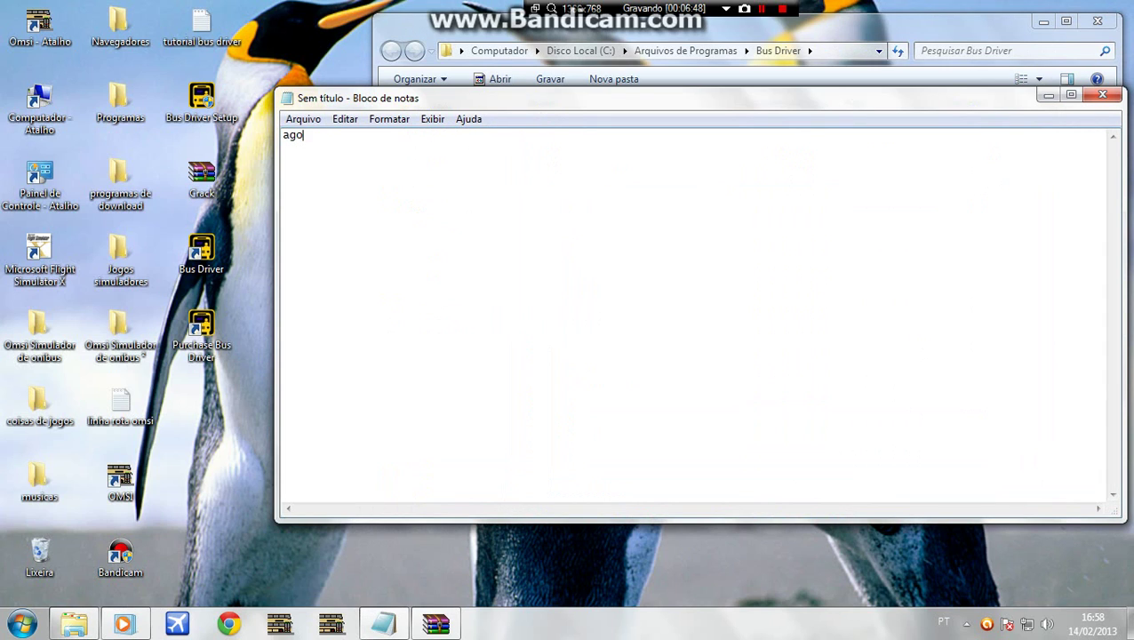
pyautogui.write('ra colem ai!!!')
pyautogui.hotkey('alt', 'Tab')
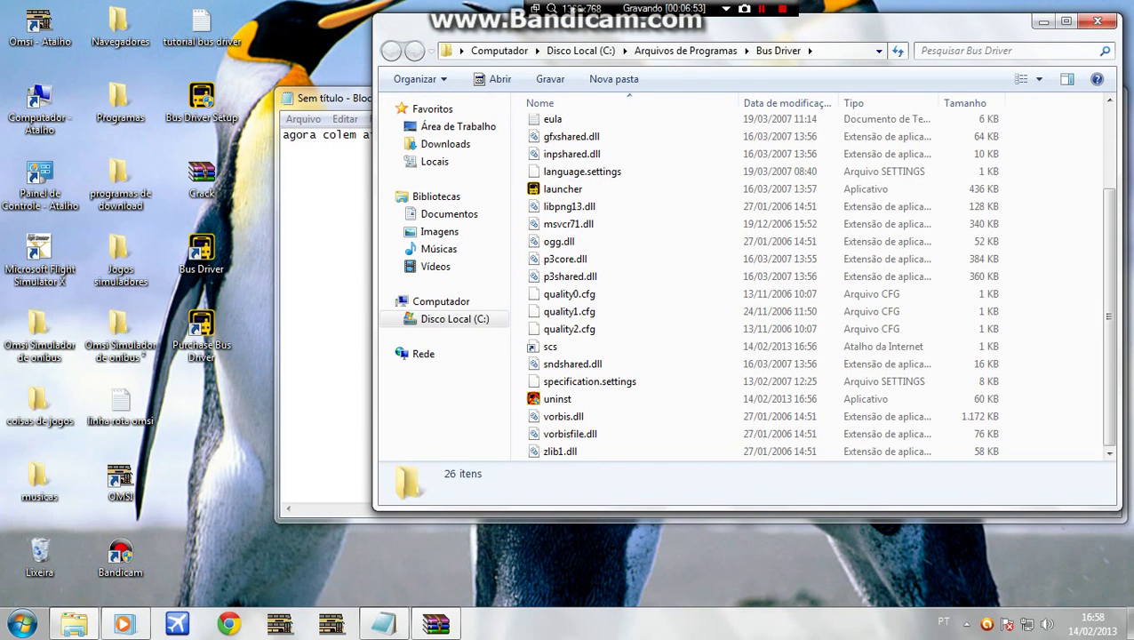
pyautogui.hotkey('alt', 'Tab')
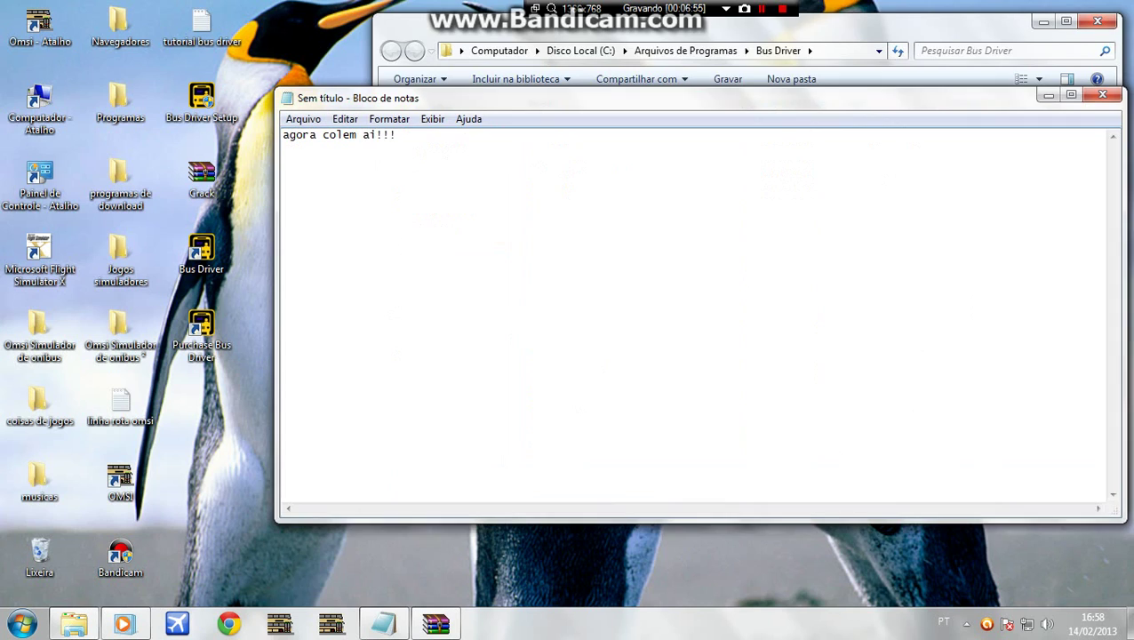
pyautogui.write('ctrl')
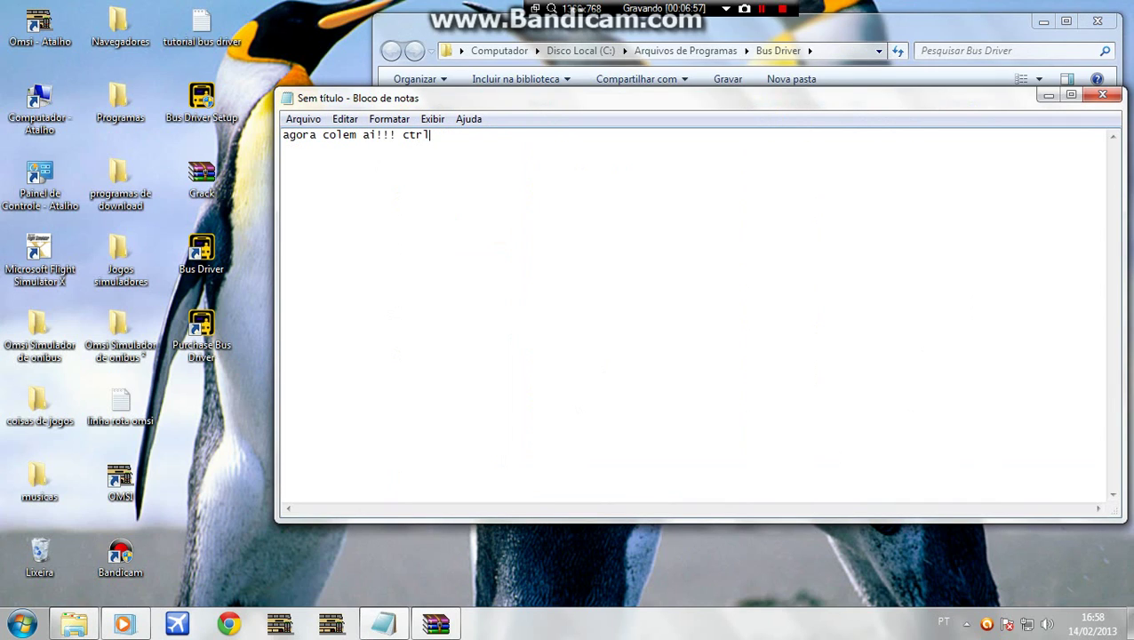
pyautogui.write(' + v')
# - Paste the copied busdriver.exe into the Bus Driver program folder, replacing the existing file with administrator permission
pyautogui.hotkey('alt', 'Tab')
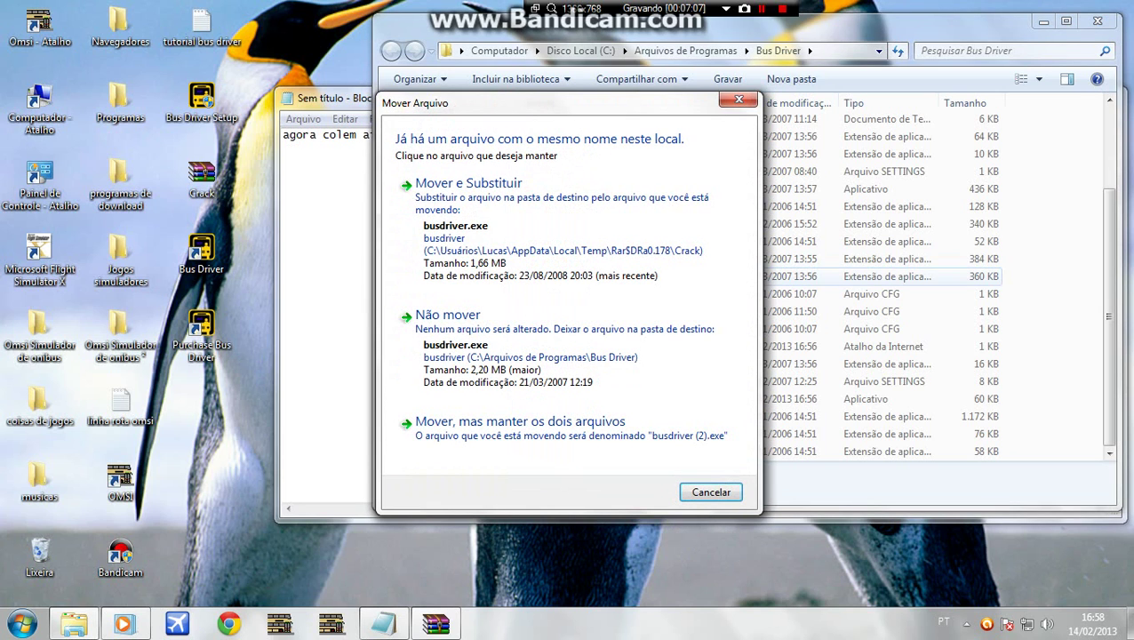
pyautogui.click(468, 184)
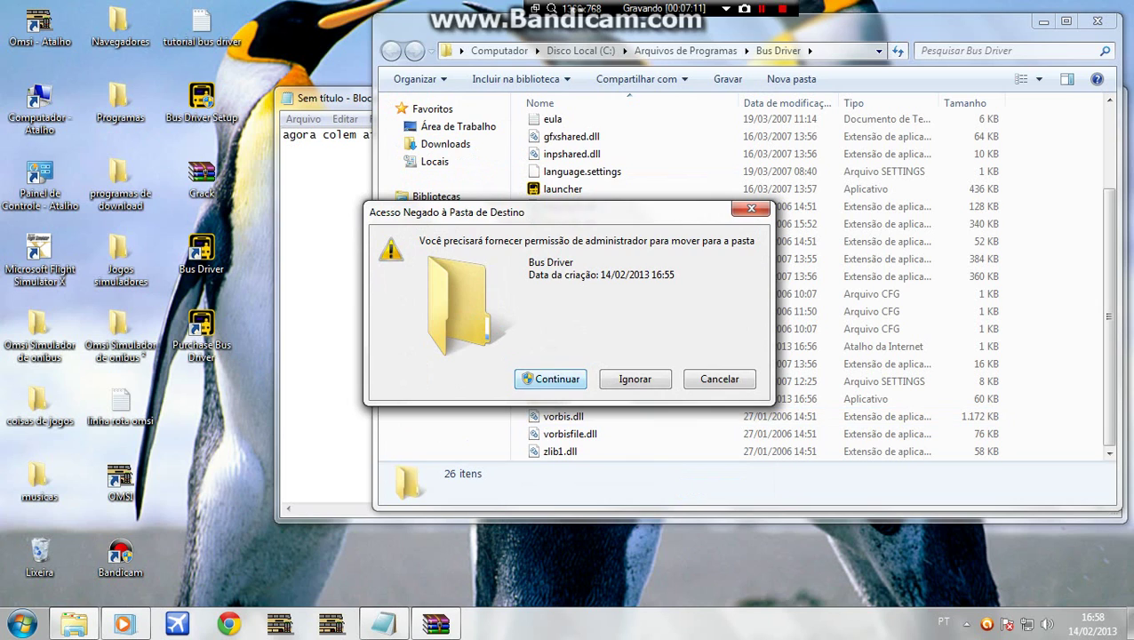
pyautogui.click(551, 379)
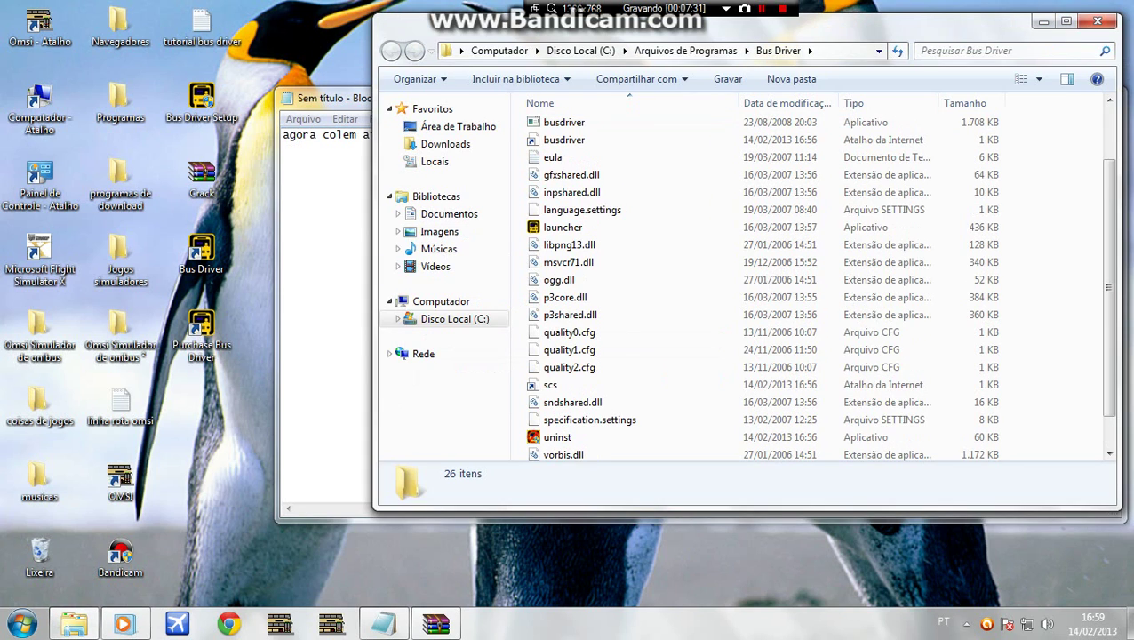
# - Add "pronto e ja podem jogar !" to the end of the Notepad note
pyautogui.click(337, 134)
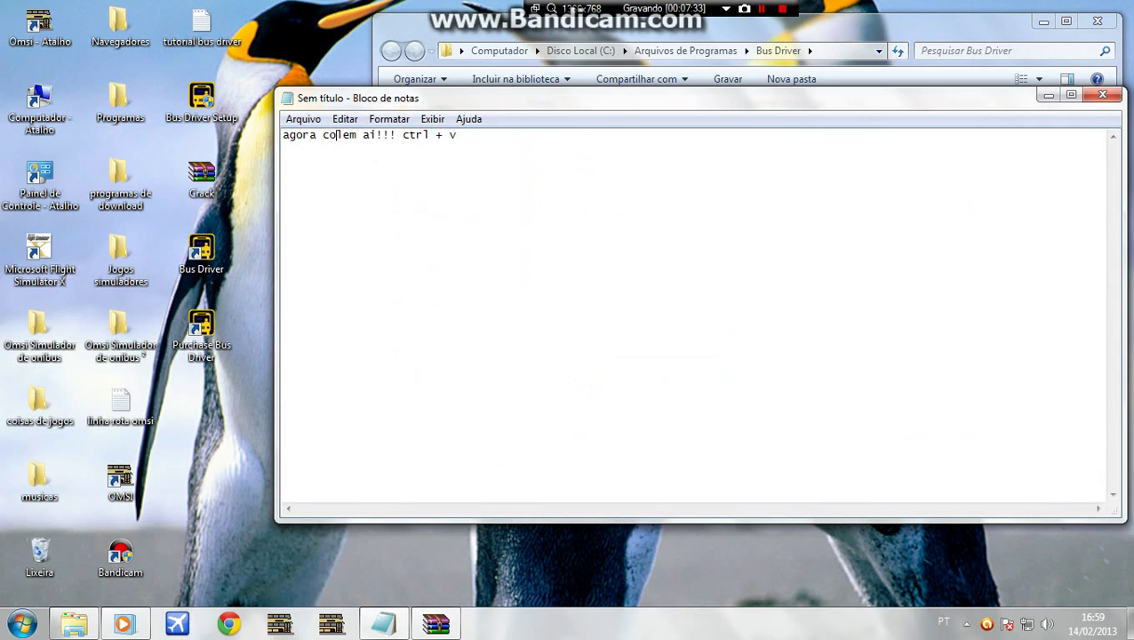
pyautogui.write('pronto e jha')
pyautogui.press('BackSpace')
pyautogui.write('a podem ')
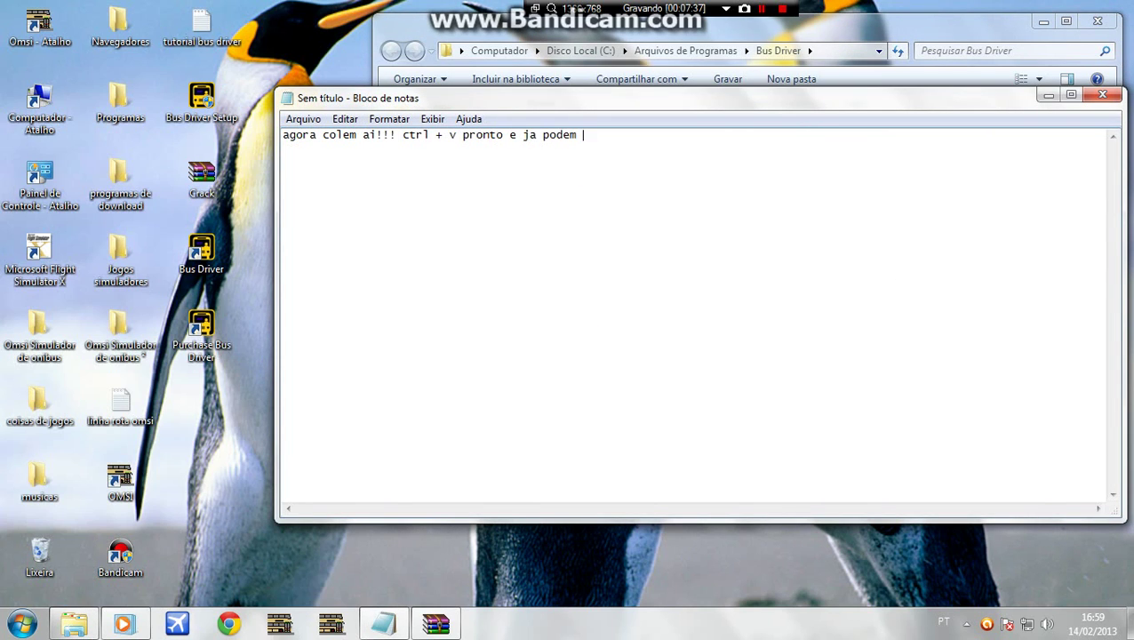
pyautogui.write('jogar ! esa foi a pri')
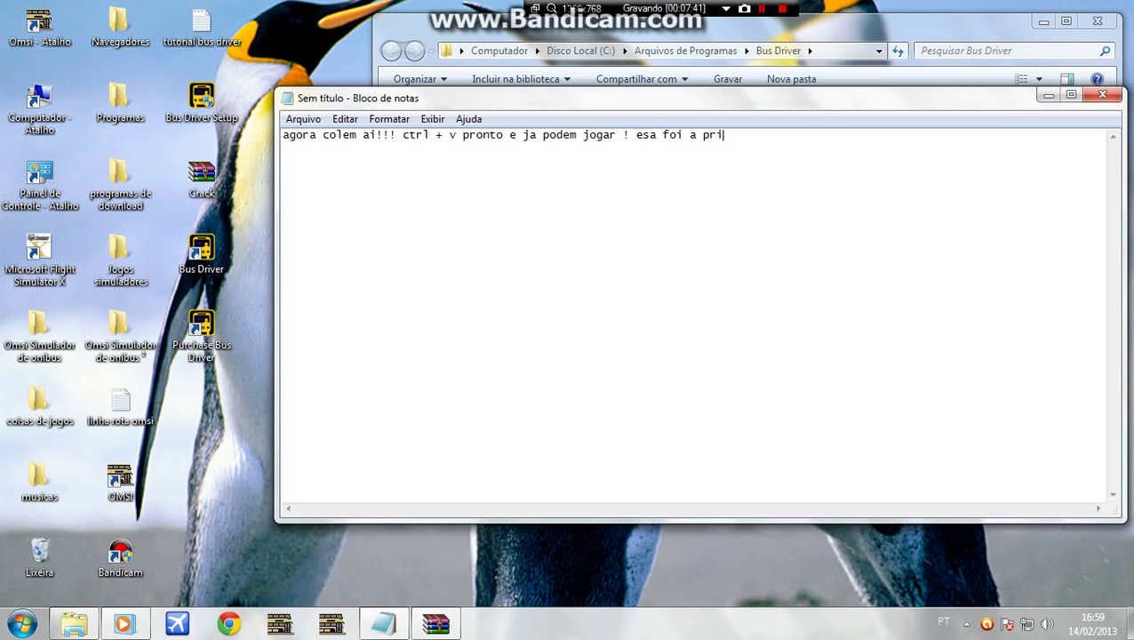
pyautogui.write('meira video aula ')
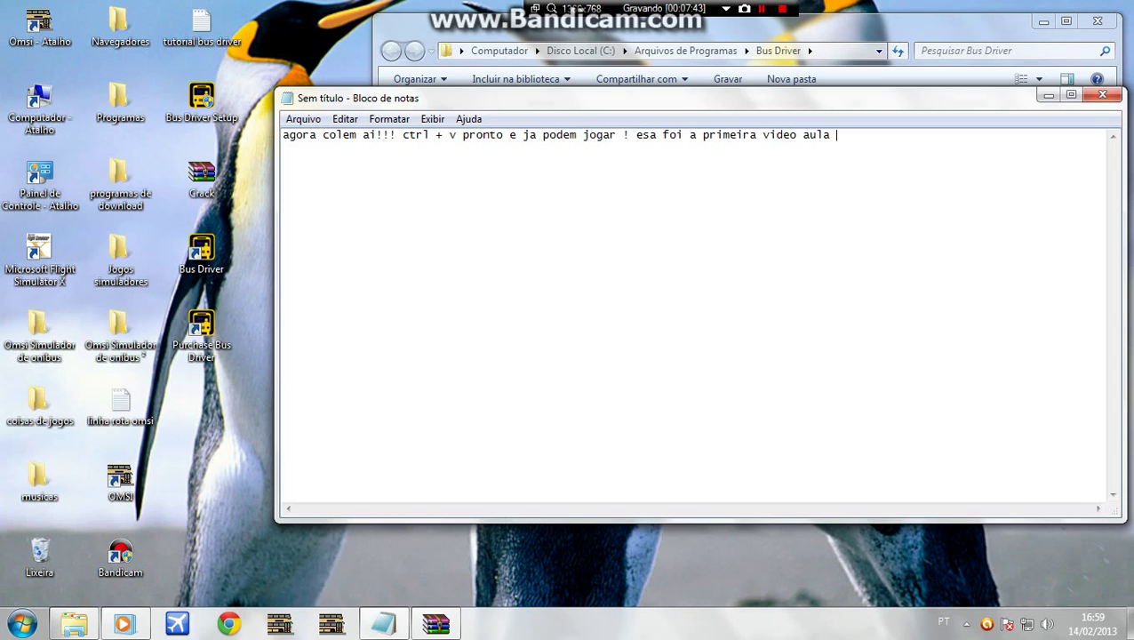
pyautogui.write('do luca espero que')
# - Continue the note with "esa foi a primeira video aula do", the author's nickname and "espero que gostem"
pyautogui.press('BackSpace')
pyautogui.press('BackSpace')
pyautogui.press('BackSpace')
pyautogui.press('BackSpace')
pyautogui.press('BackSpace')
pyautogui.press('BackSpace')
pyautogui.press('BackSpace')
pyautogui.press('BackSpace')
pyautogui.press('BackSpace')
pyautogui.press('BackSpace')
pyautogui.write('x espero que gostem')
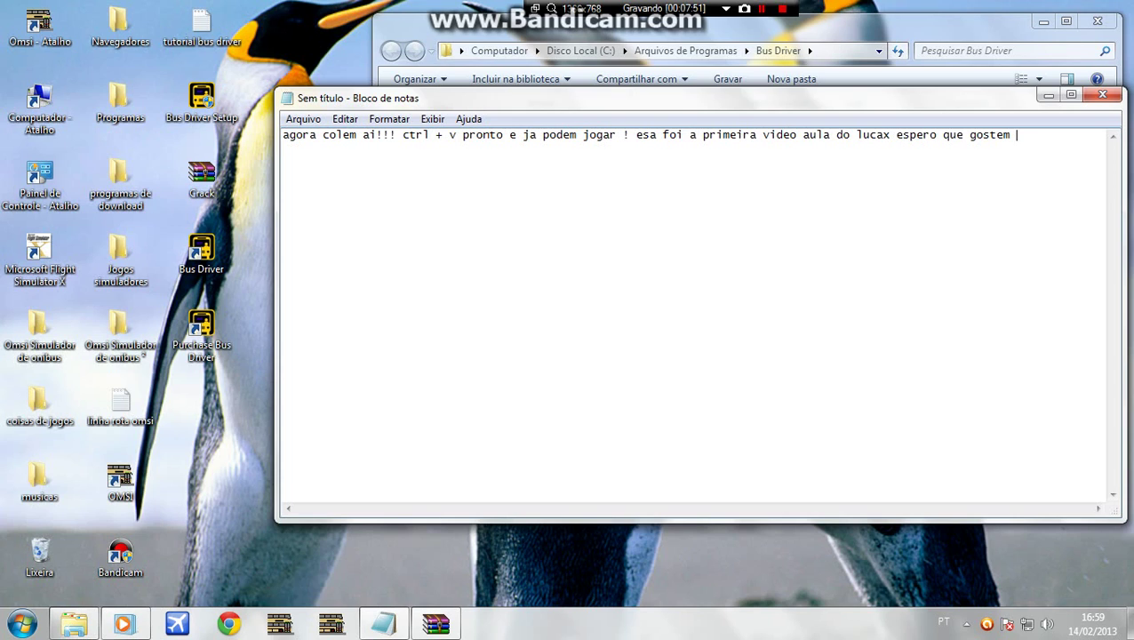
# - Add a second line reading "so n chinguem porque se chinga eu chingo tbm ai e bronca auheuheue fuis"
pyautogui.press('Return')
pyautogui.write('so n chinguem porque ')
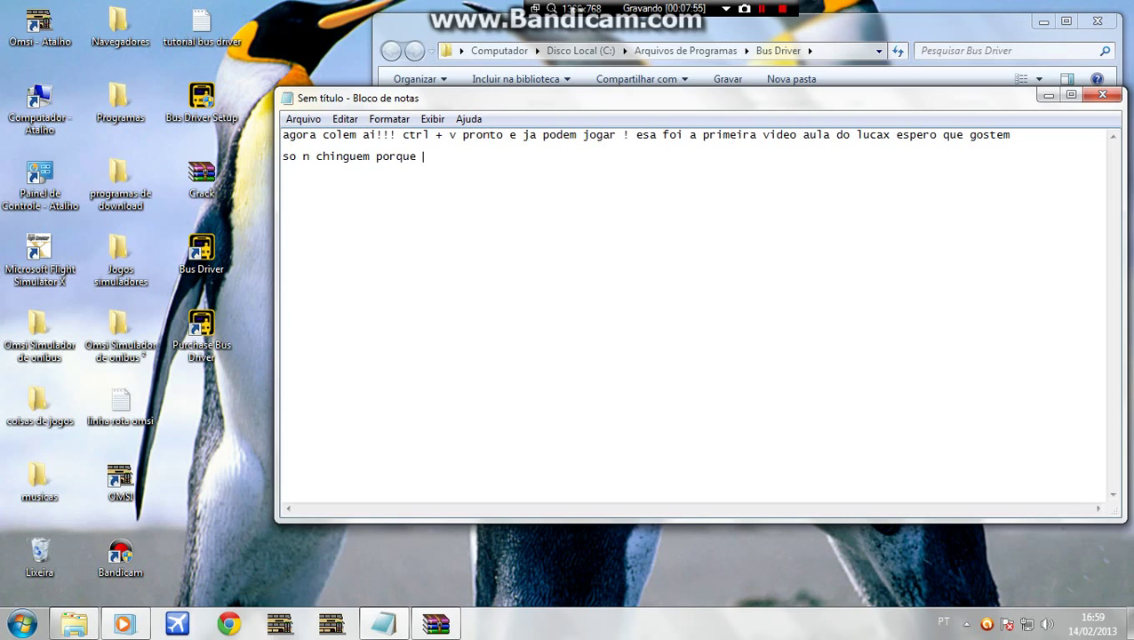
pyautogui.write('se chinga eu chingo tbm ai e broncva')
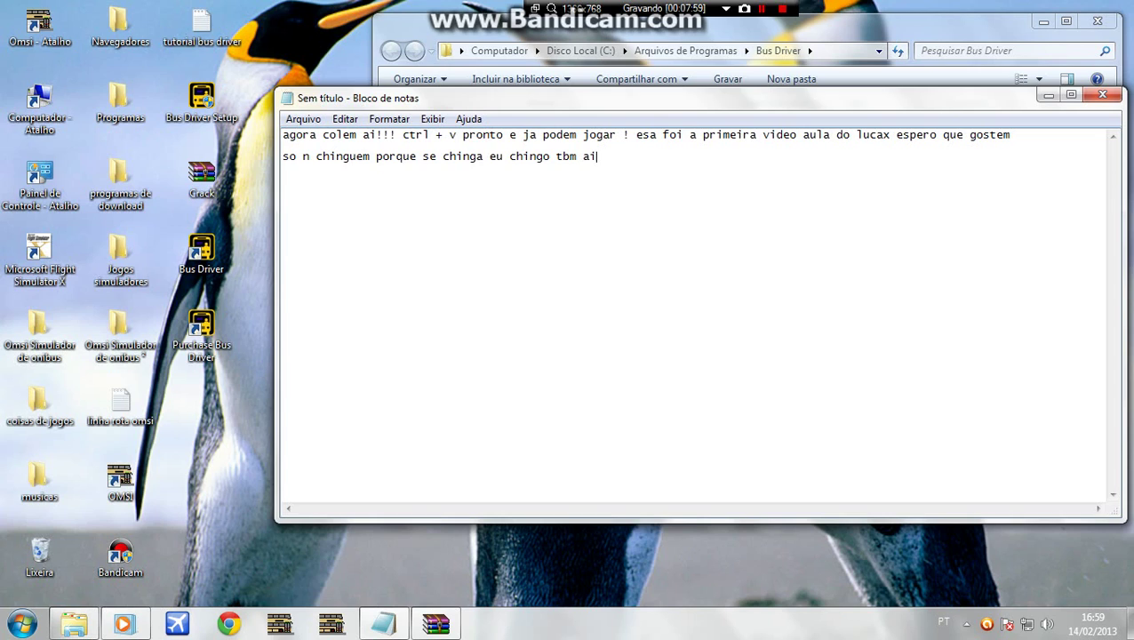
pyautogui.press('BackSpace')
pyautogui.press('BackSpace')
pyautogui.press('BackSpace')
pyautogui.write('ca auheuheue')
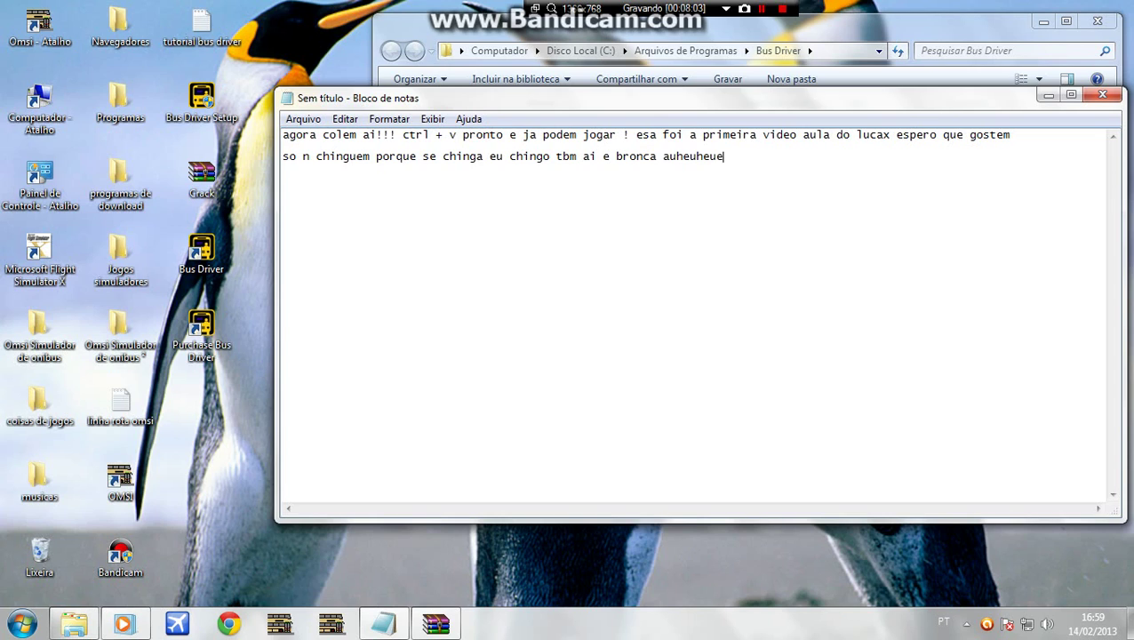
pyautogui.write(' fuis')
pyautogui.moveTo(756, 157)
pyautogui.mouseDown()
pyautogui.moveTo(523, 156)
pyautogui.moveTo(757, 156)
pyautogui.mouseUp()
# - Add a third line reading "vo deixar link de download na descriçao!! flws"
pyautogui.press('Return')
pyautogui.write('vo deixar link de download')
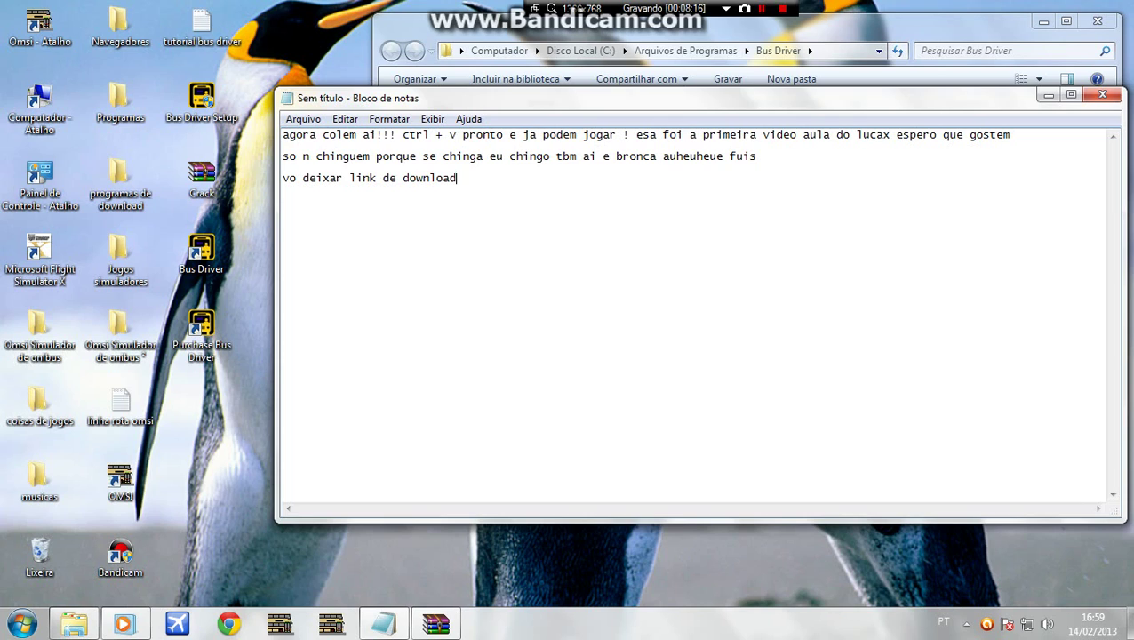
pyautogui.write(' na descriçao!! flws')
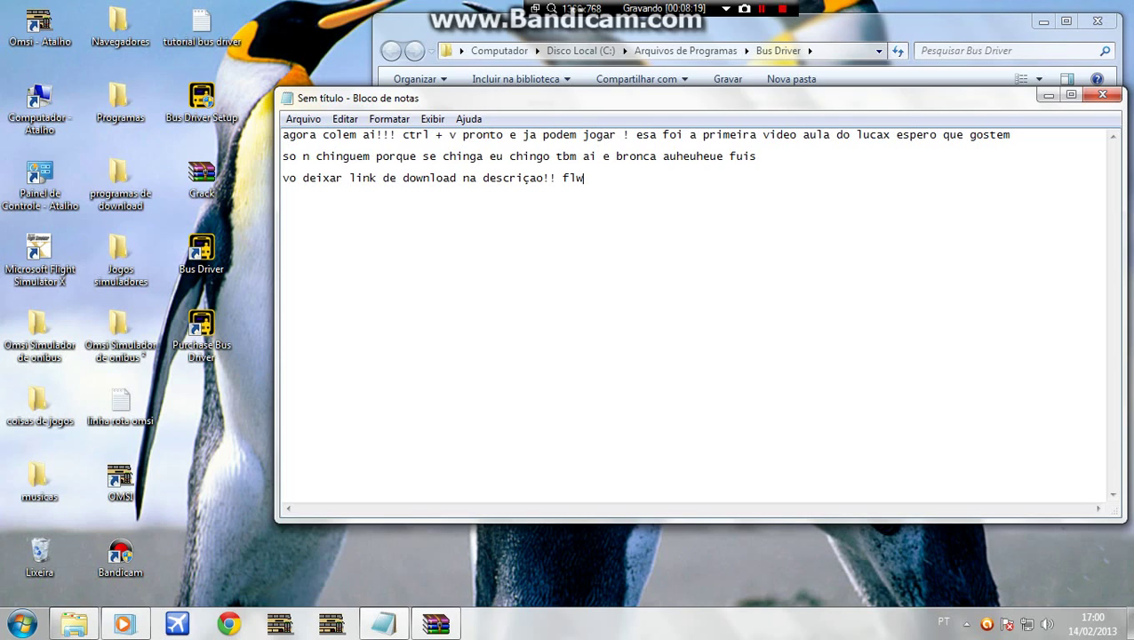